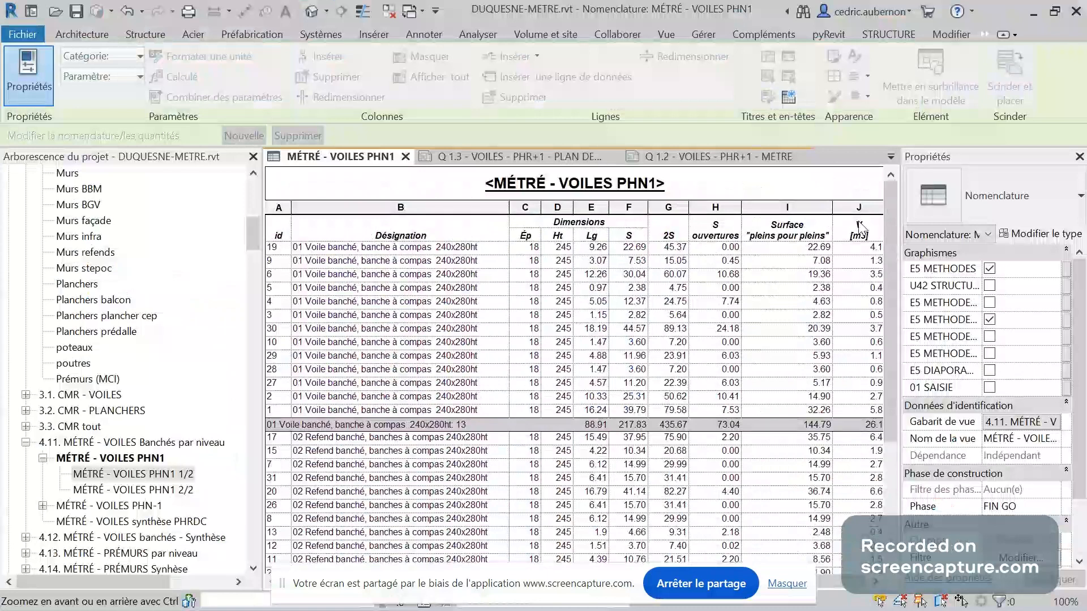
Step: Review the MÉTRÉ - VOILES PHN1 schedule's rows and the fields available for a fourth filter condition
{"action": "scroll", "coordinate": [718, 322], "scroll_direction": "down", "scroll_amount": 3}
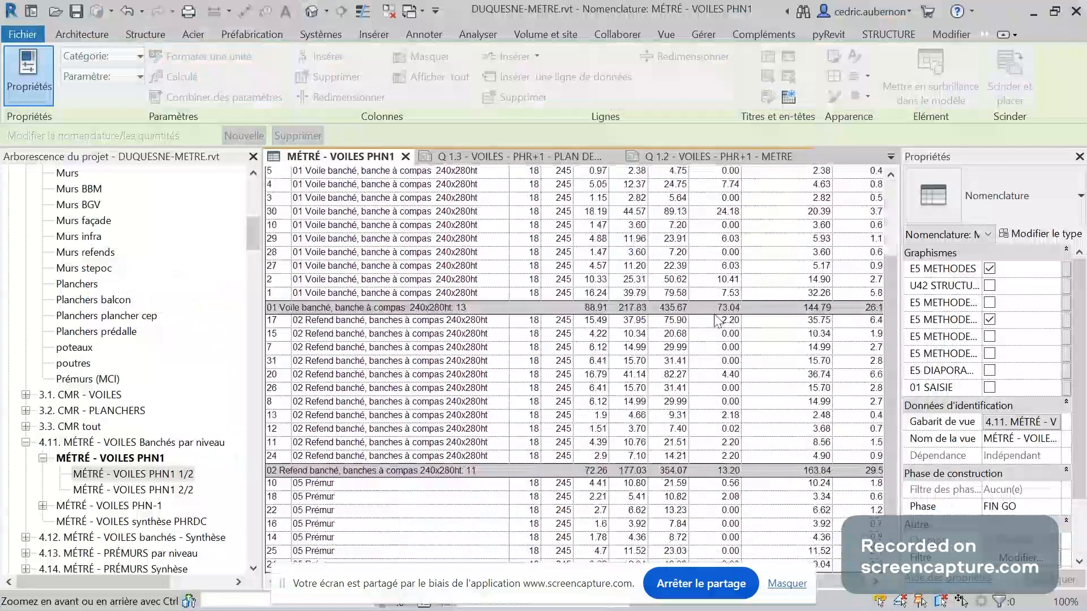
{"action": "scroll", "coordinate": [715, 317], "scroll_direction": "down", "scroll_amount": 2}
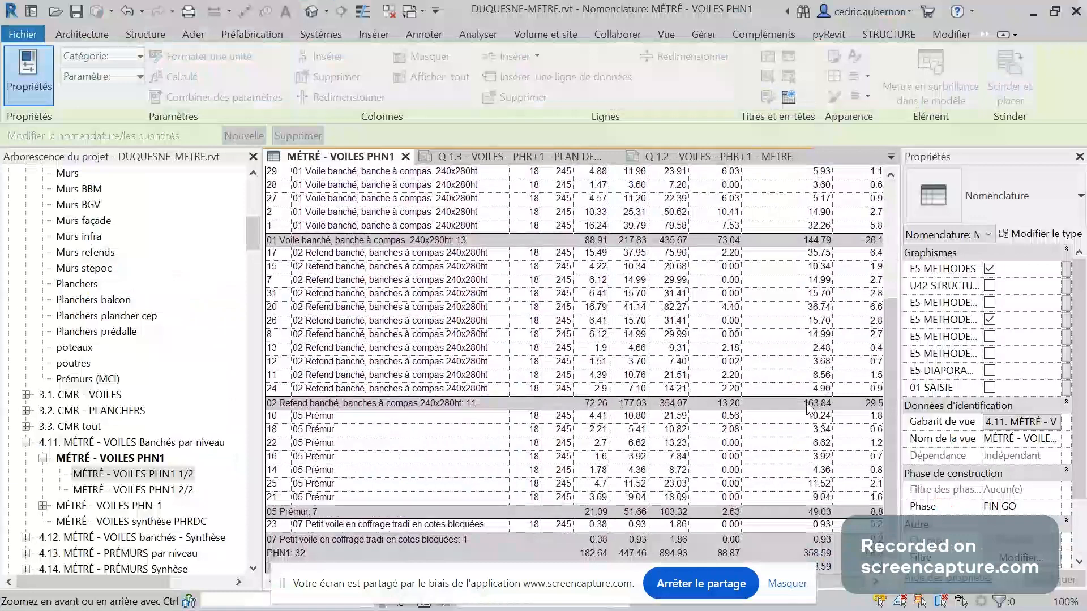
{"action": "scroll", "coordinate": [971, 447], "scroll_direction": "down", "scroll_amount": 2}
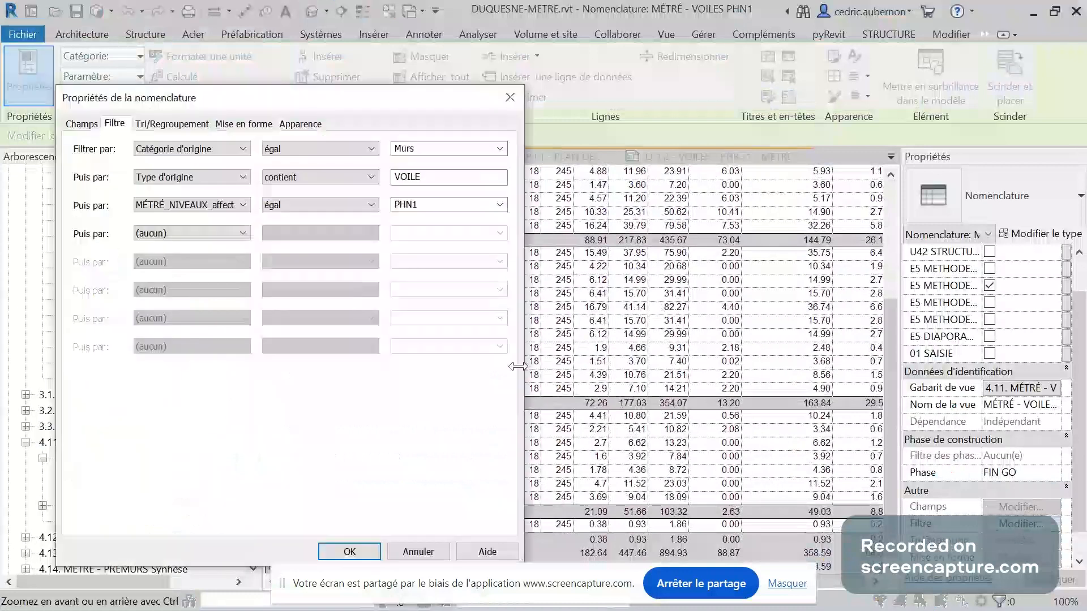
{"action": "left_click", "coordinate": [243, 234]}
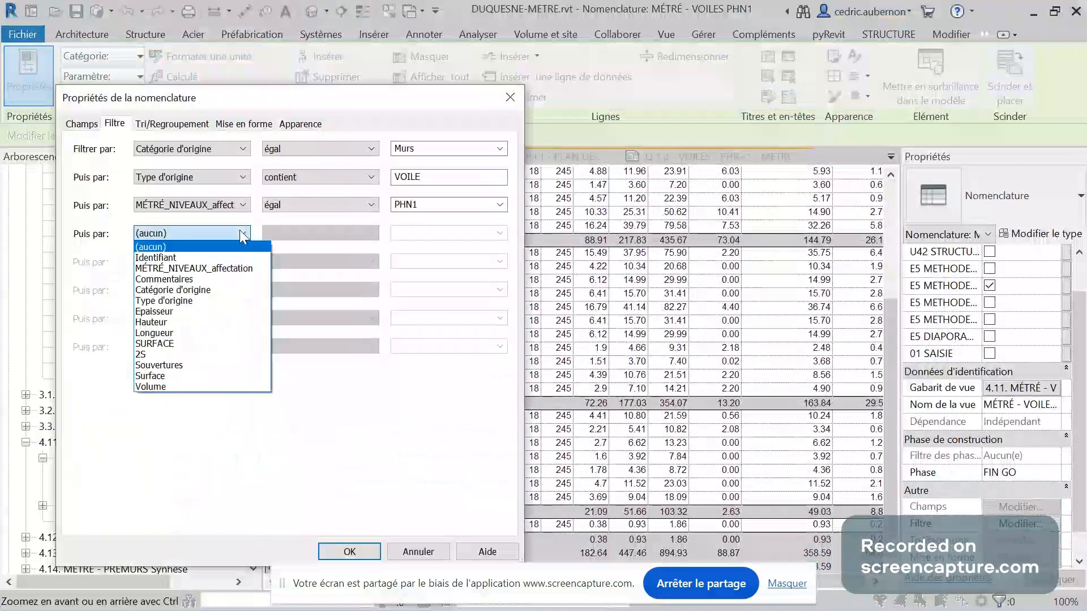
{"action": "left_click", "coordinate": [240, 230]}
{"action": "key", "text": "Return"}
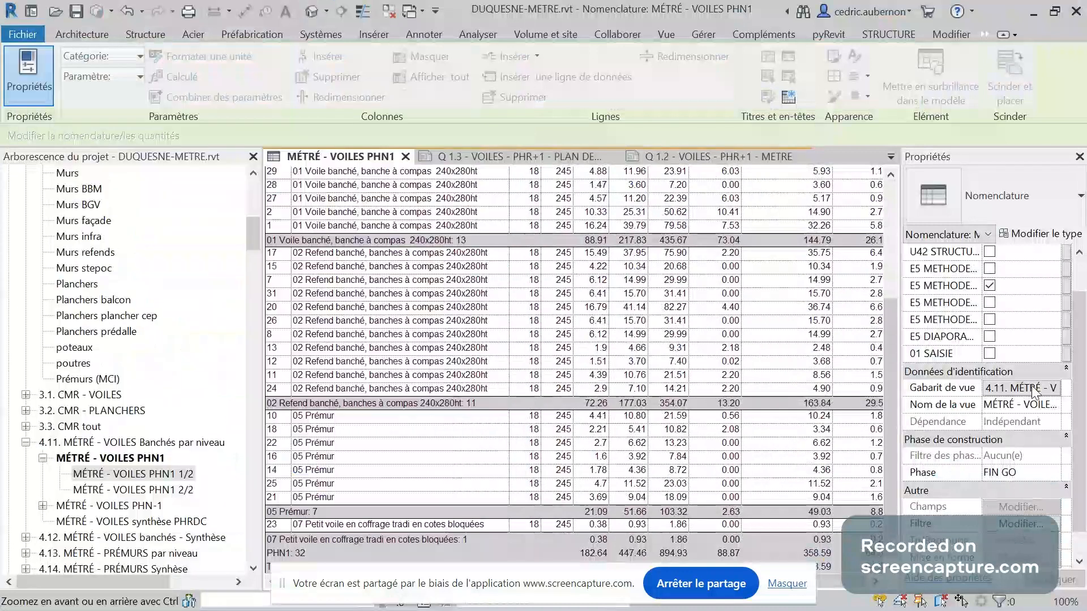
Step: Inspect the schedule fields, including Commentaires, in the view template 4.11. MÉTRÉ - VOILES Banchés par niveau
{"action": "left_click", "coordinate": [1034, 389]}
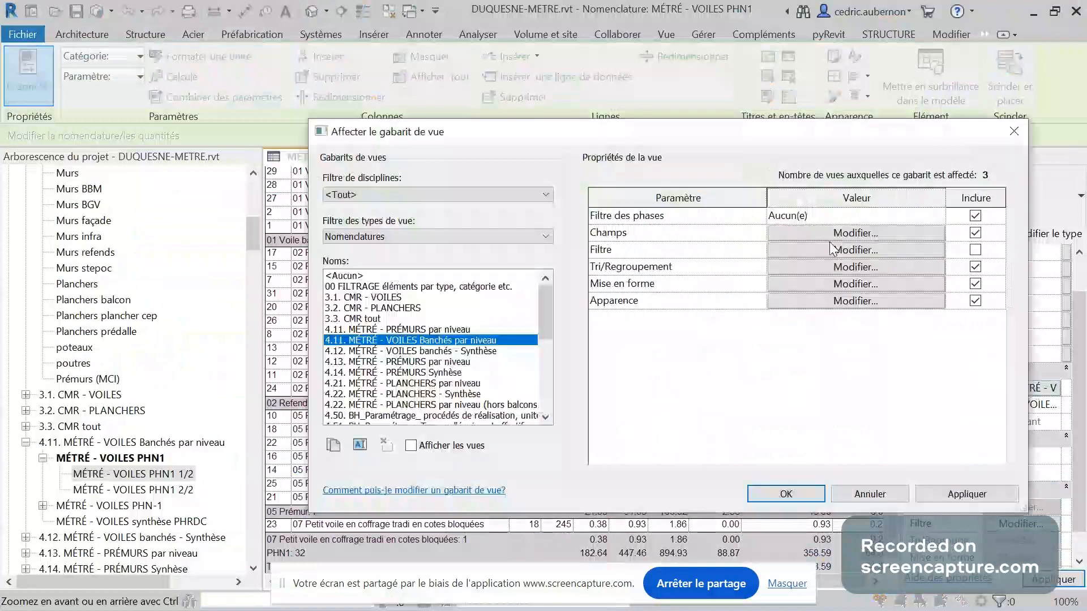
{"action": "left_click", "coordinate": [832, 249]}
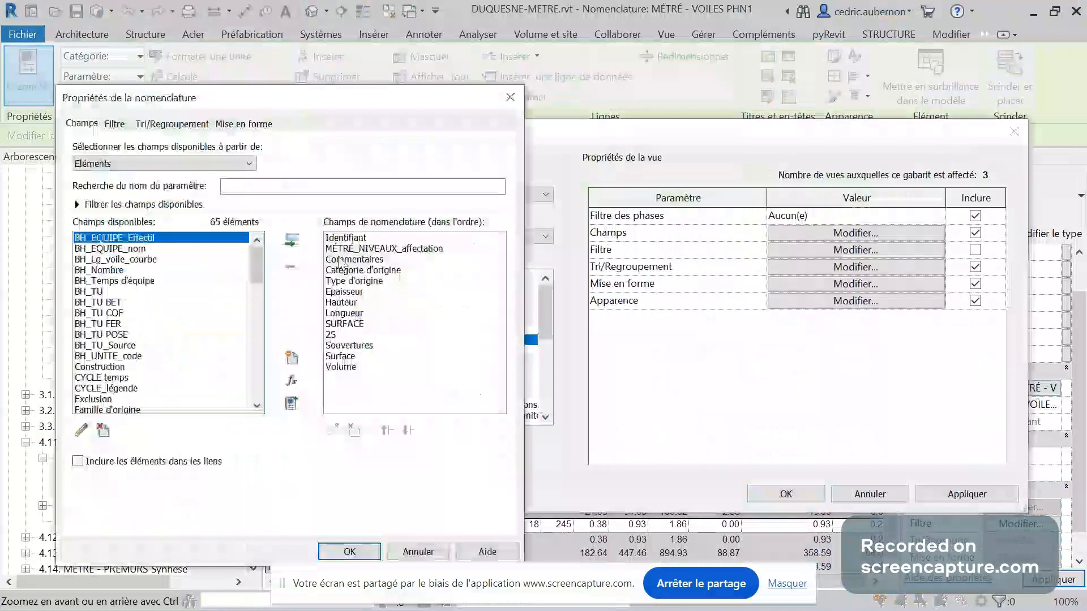
{"action": "left_click", "coordinate": [342, 260]}
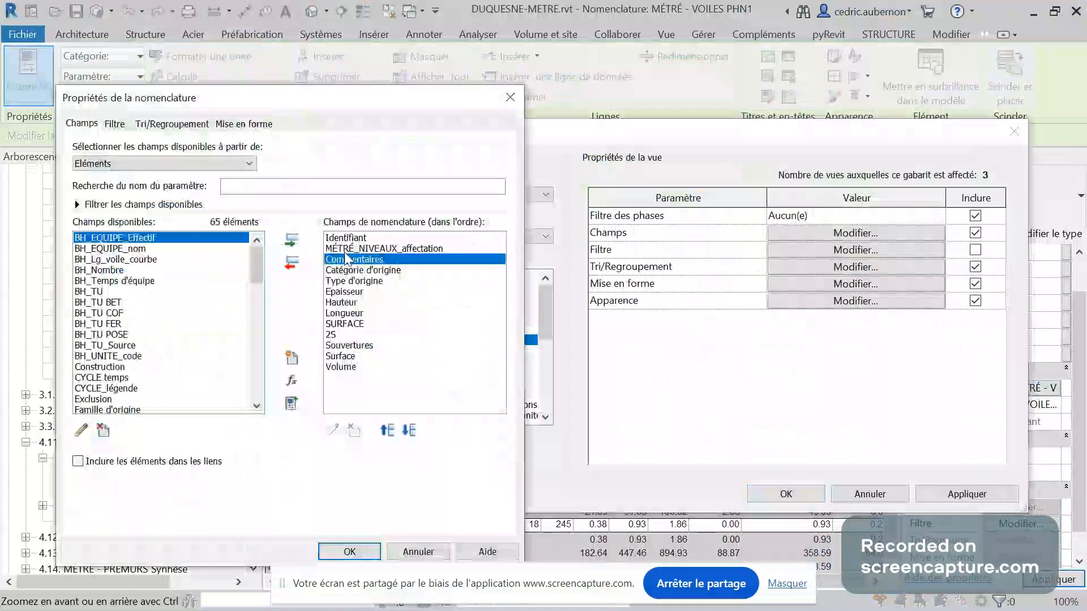
{"action": "left_click", "coordinate": [350, 552]}
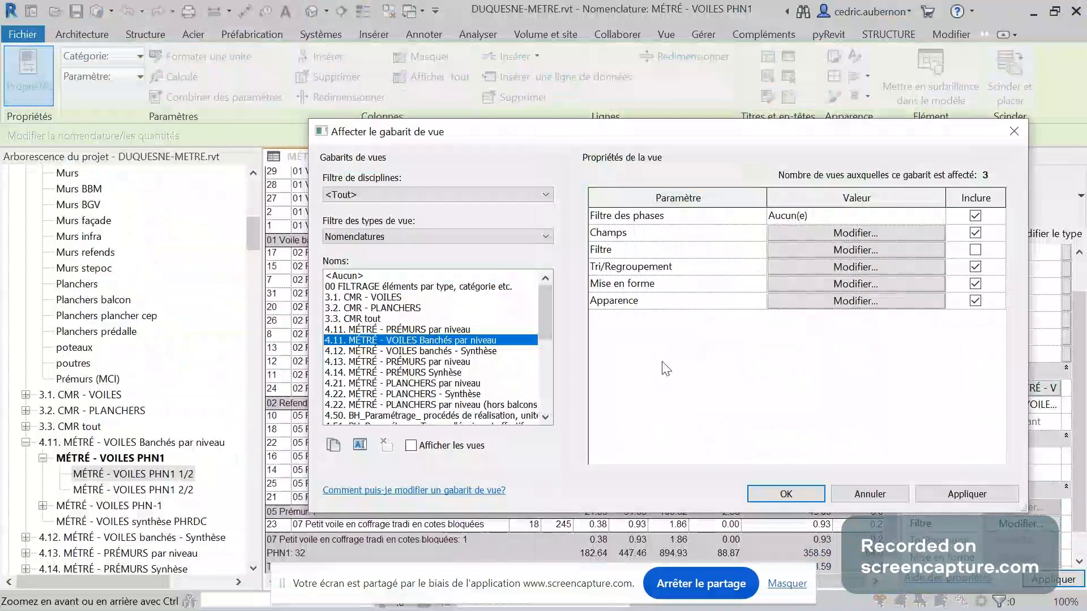
{"action": "left_click", "coordinate": [786, 495]}
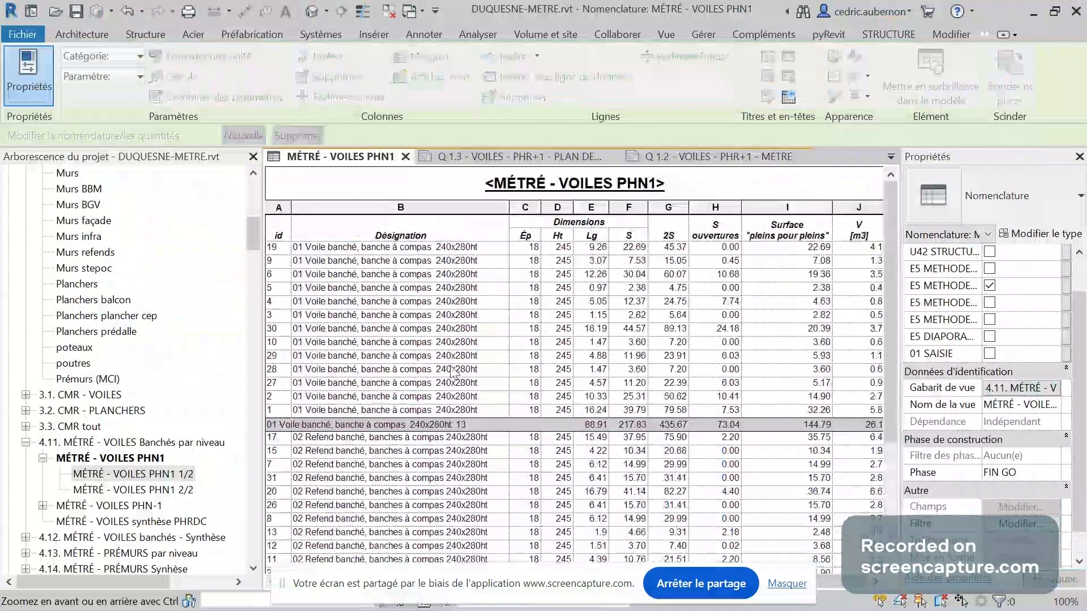
Step: Add a fourth filter condition based on Commentaires to the MÉTRÉ - VOILES PHN1 schedule
{"action": "scroll", "coordinate": [484, 289], "scroll_direction": "down", "scroll_amount": 3}
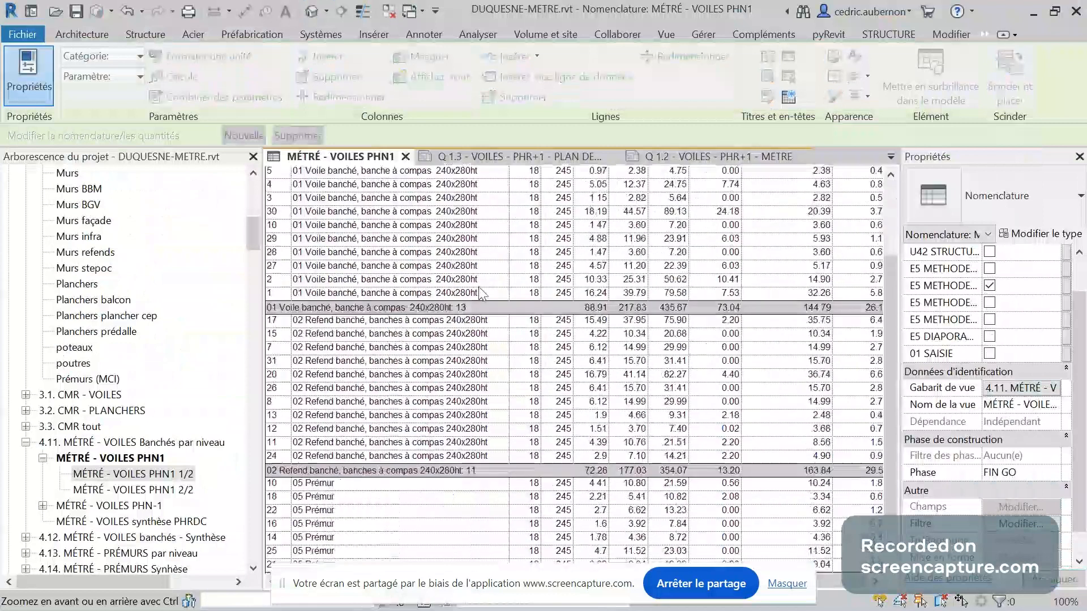
{"action": "scroll", "coordinate": [481, 293], "scroll_direction": "down", "scroll_amount": 2}
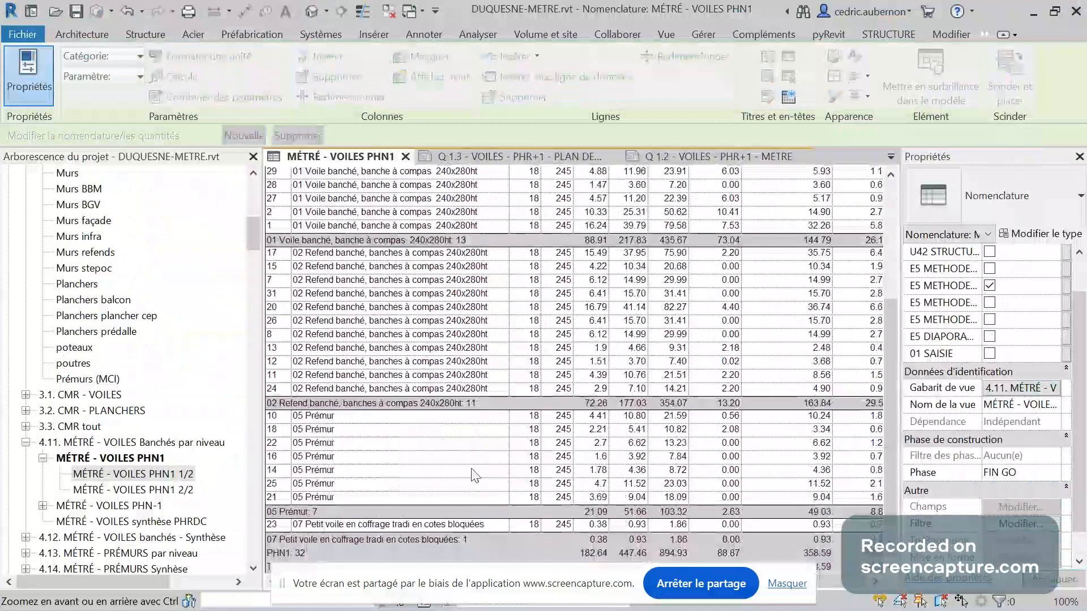
{"action": "scroll", "coordinate": [747, 499], "scroll_direction": "up", "scroll_amount": 3}
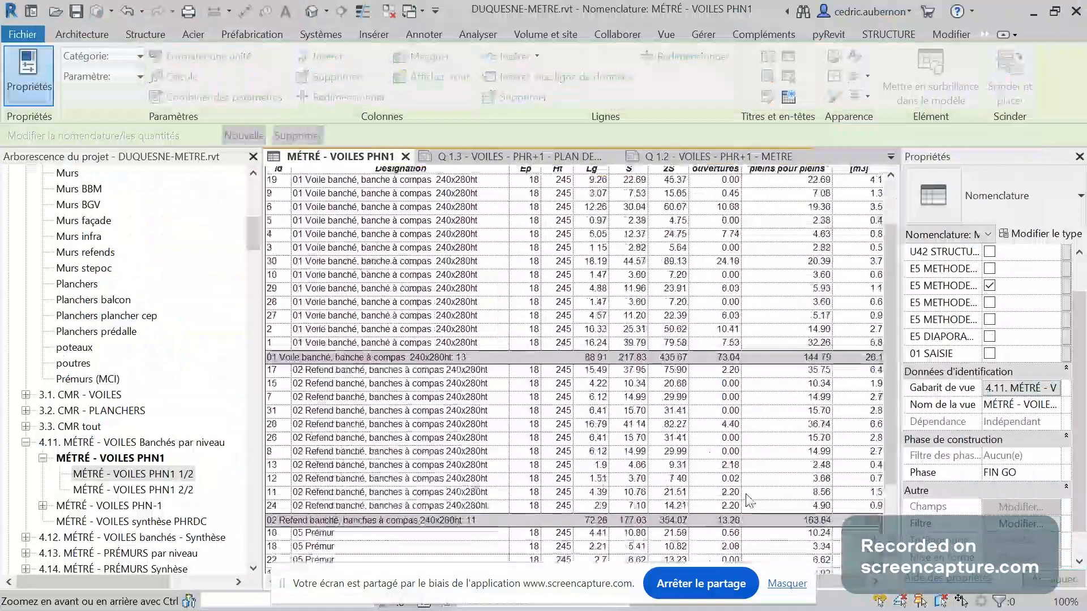
{"action": "scroll", "coordinate": [749, 499], "scroll_direction": "down", "scroll_amount": 3}
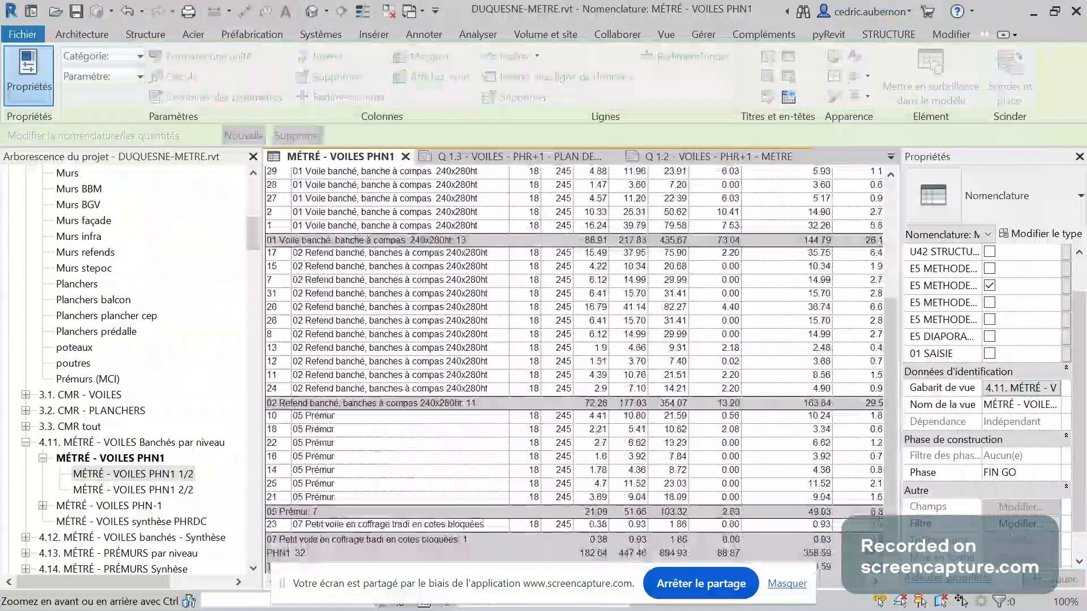
{"action": "left_click", "coordinate": [1021, 524]}
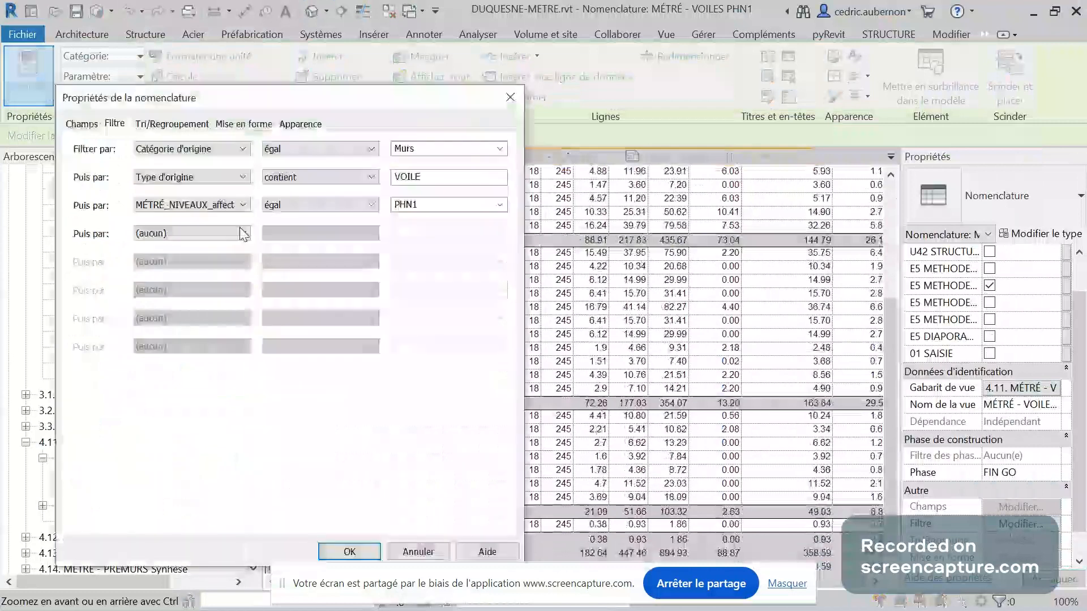
{"action": "left_click", "coordinate": [244, 234]}
{"action": "left_click", "coordinate": [198, 279]}
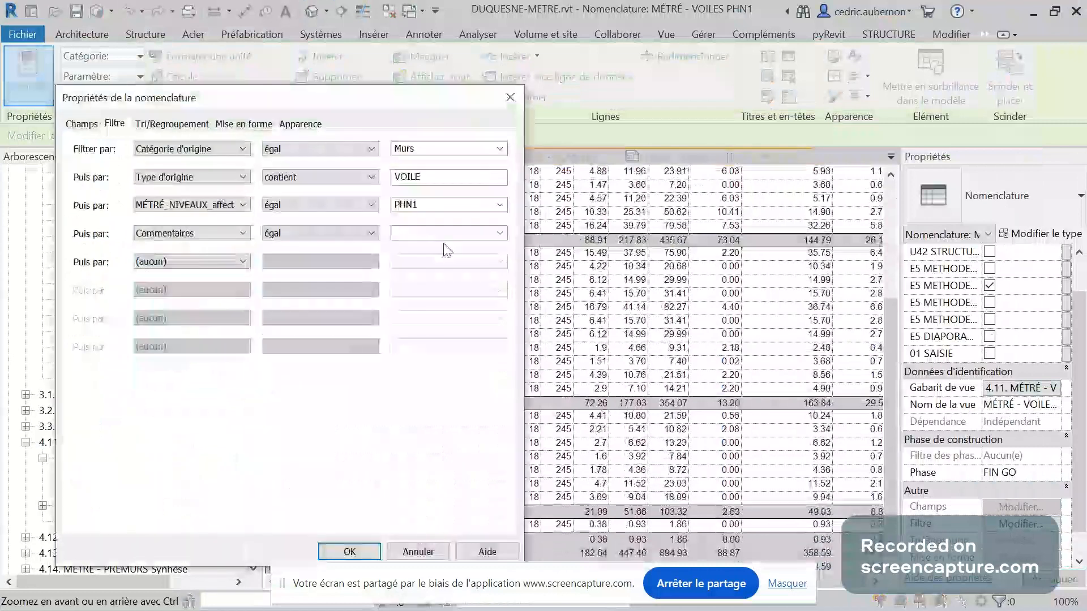
Step: Set the Commentaires filter condition to "ne contient pas" with the value Prémur and apply it to the schedule
{"action": "left_click", "coordinate": [500, 233]}
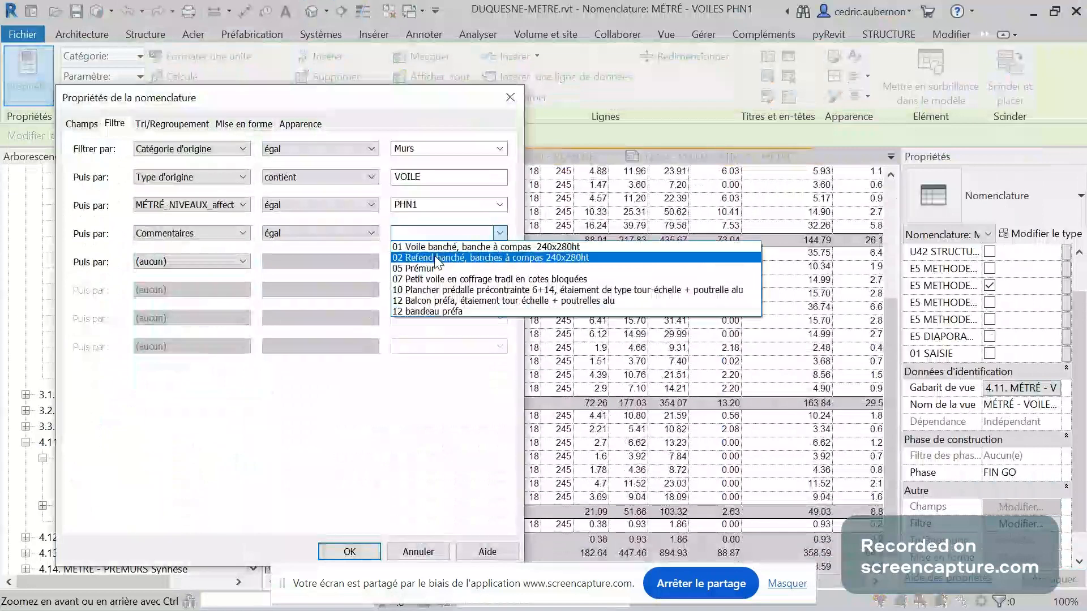
{"action": "left_click", "coordinate": [432, 269]}
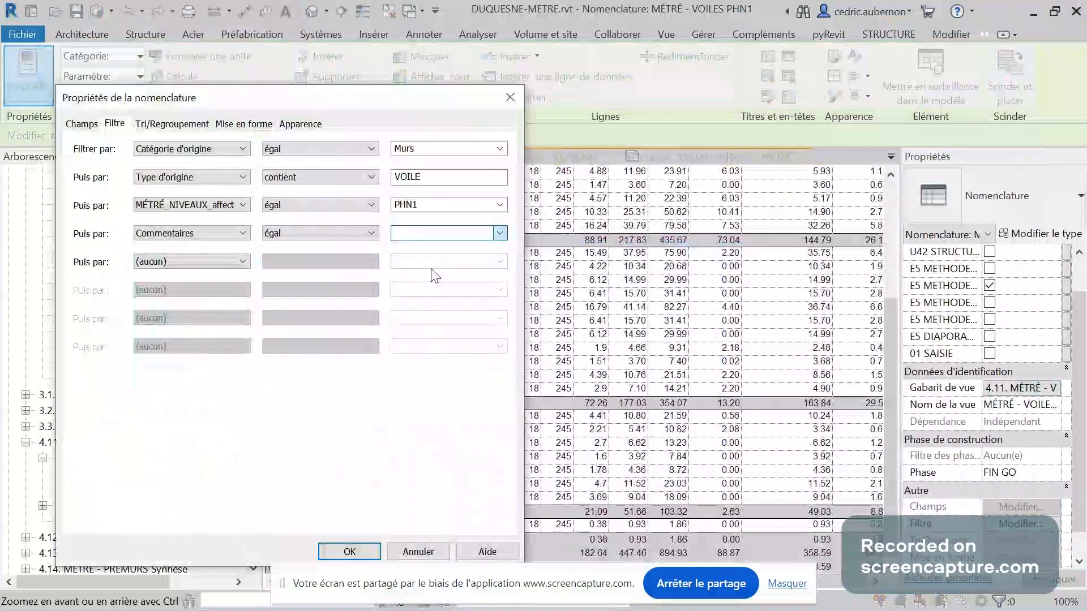
{"action": "double_click", "coordinate": [421, 233]}
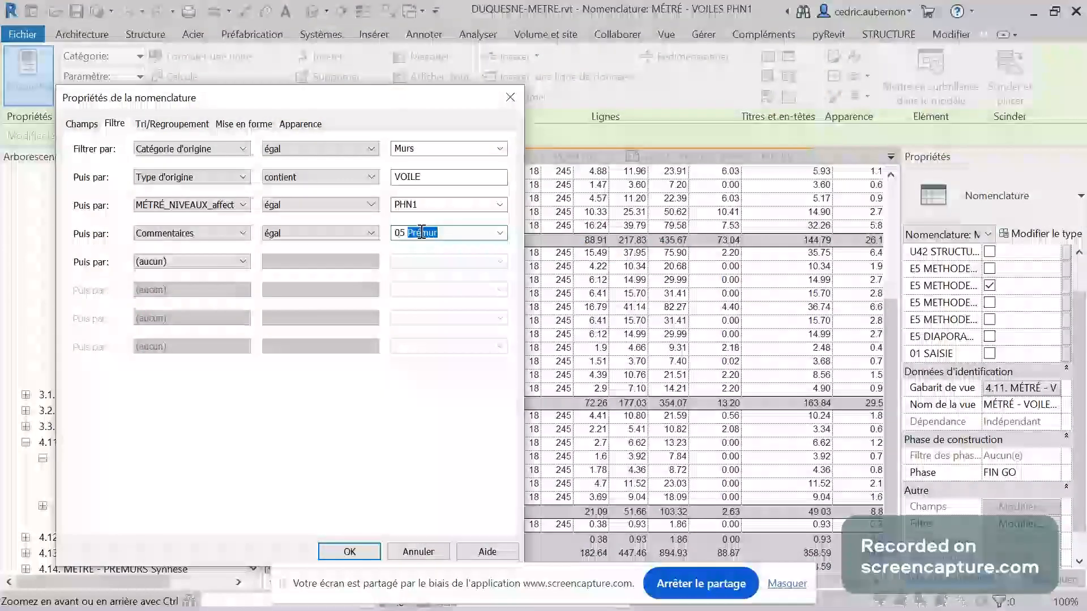
{"action": "left_click", "coordinate": [335, 233]}
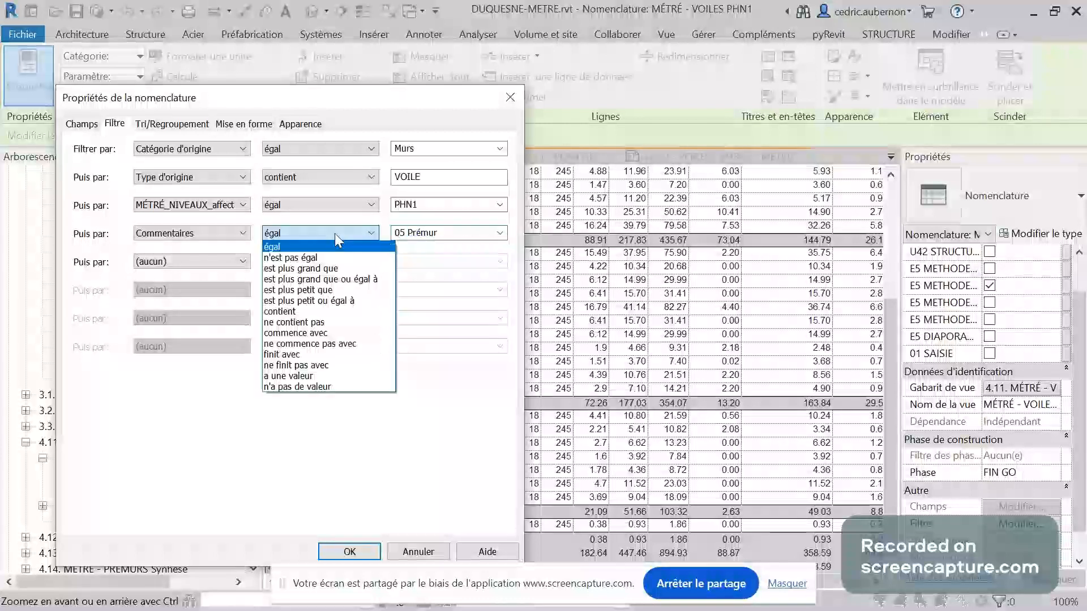
{"action": "left_click", "coordinate": [294, 323]}
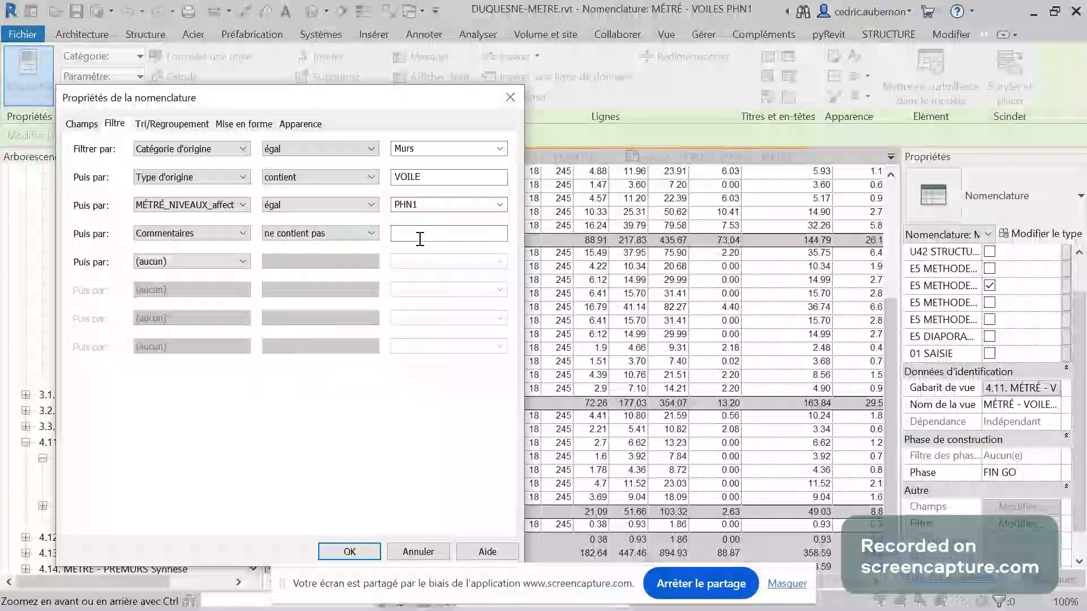
{"action": "left_click", "coordinate": [419, 239]}
{"action": "type", "text": "Prémur"}
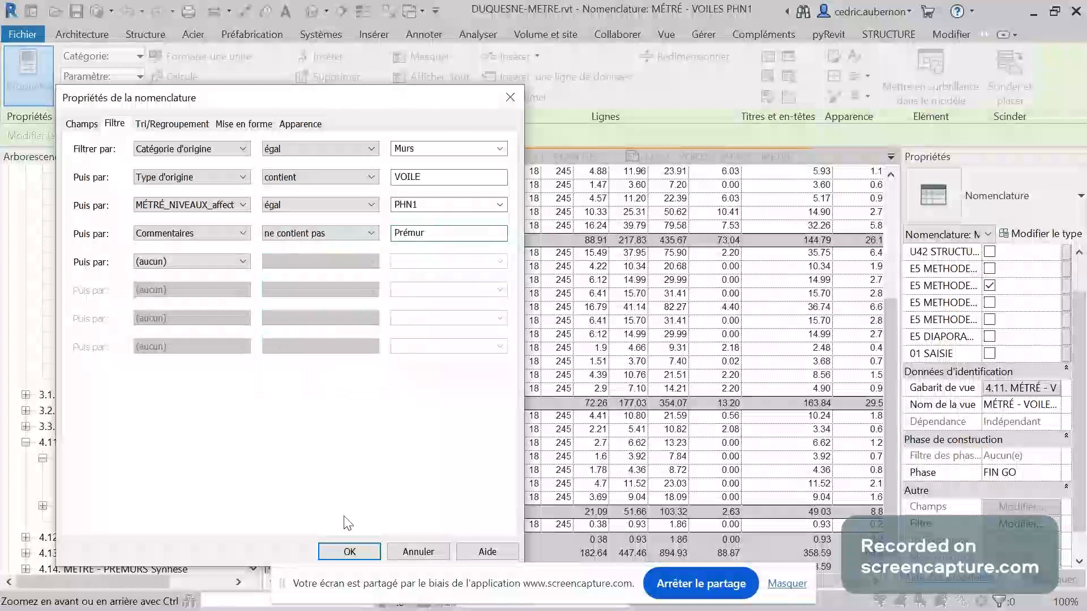
{"action": "left_click", "coordinate": [349, 551]}
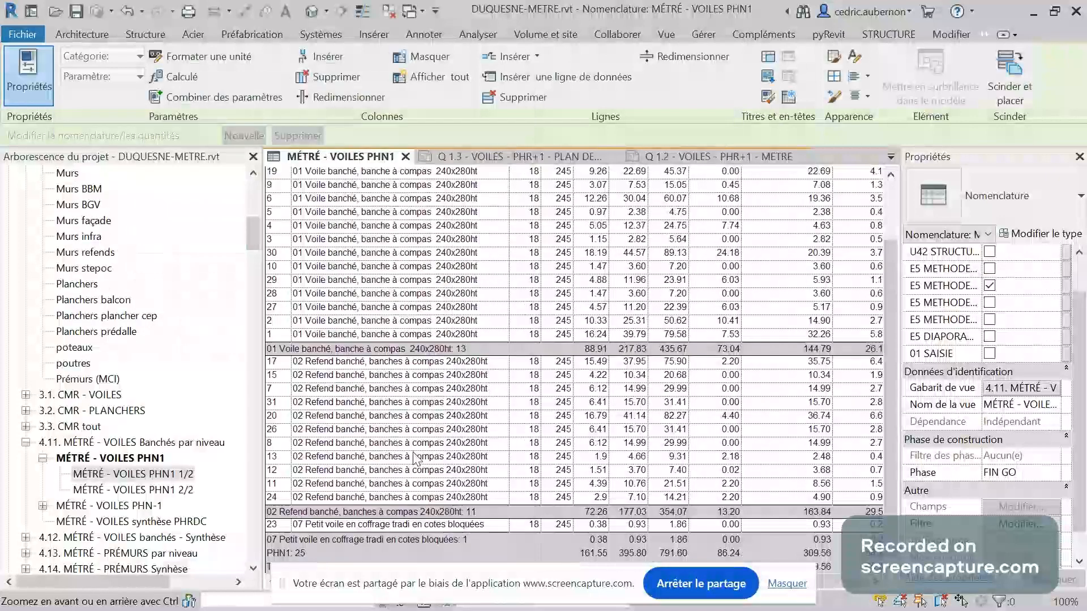
Step: Set the sheet organisation of the project browser to the scheme 4. METHODES METRE (E5)
{"action": "scroll", "coordinate": [419, 452], "scroll_direction": "up", "scroll_amount": 2}
{"action": "scroll", "coordinate": [408, 407], "scroll_direction": "up", "scroll_amount": 2}
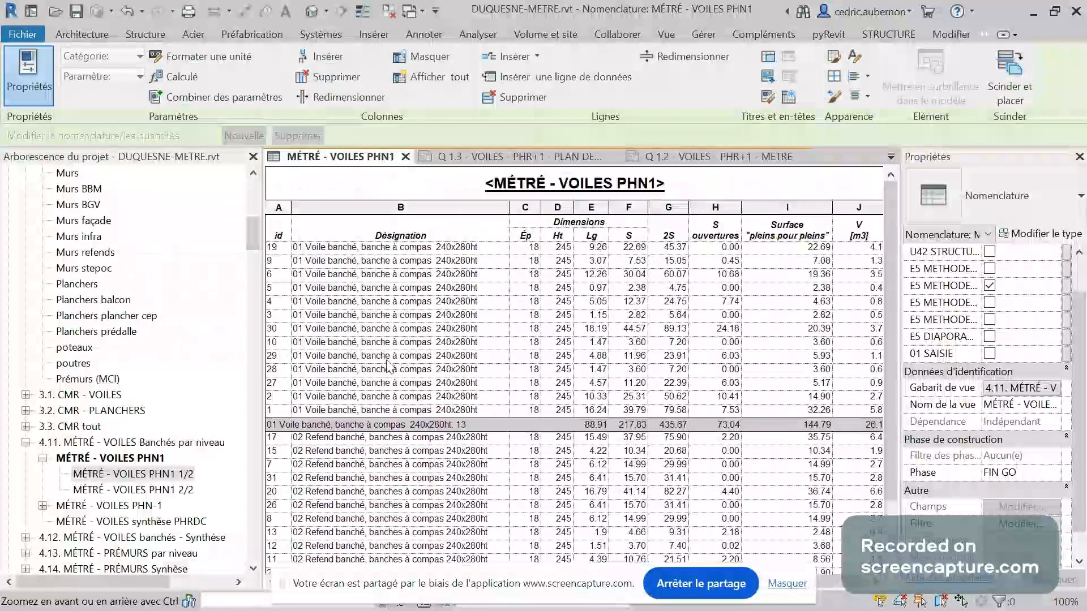
{"action": "scroll", "coordinate": [388, 367], "scroll_direction": "down", "scroll_amount": 4}
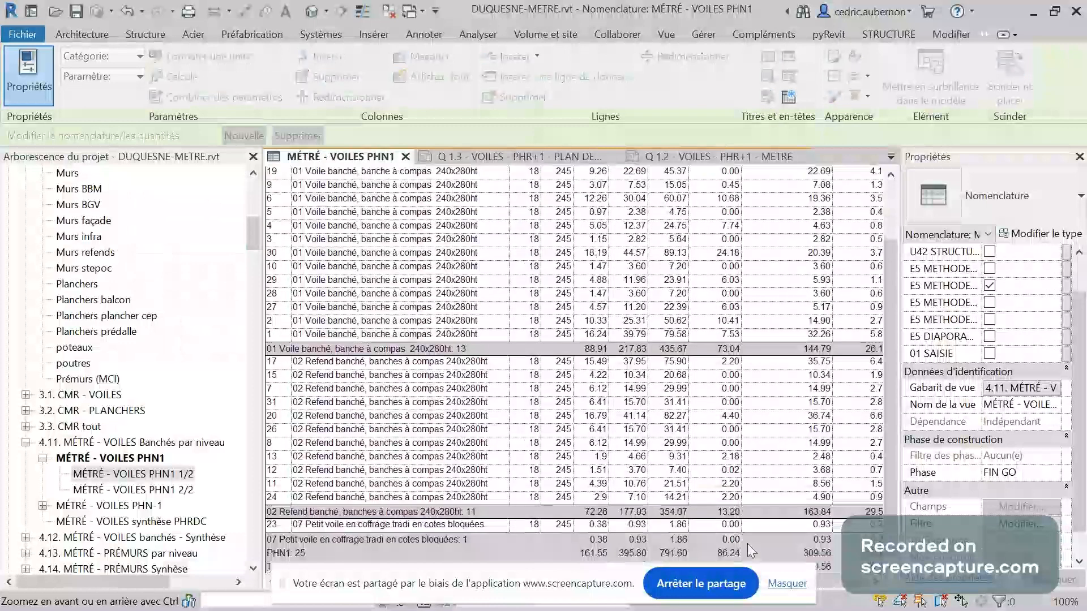
{"action": "scroll", "coordinate": [749, 544], "scroll_direction": "up", "scroll_amount": 4}
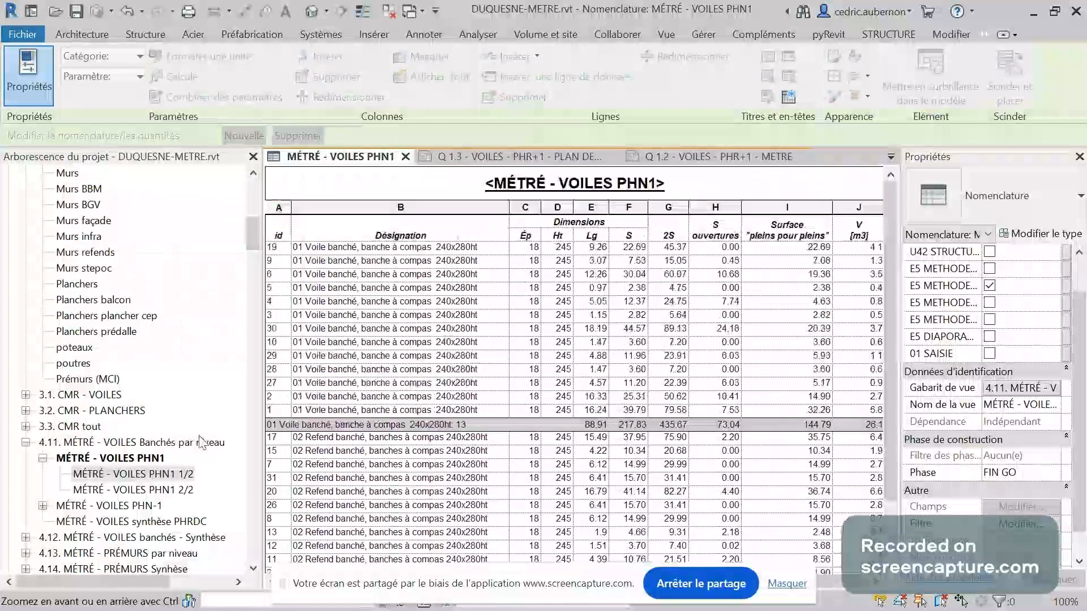
{"action": "scroll", "coordinate": [202, 442], "scroll_direction": "down", "scroll_amount": 5}
{"action": "scroll", "coordinate": [218, 466], "scroll_direction": "down", "scroll_amount": 2}
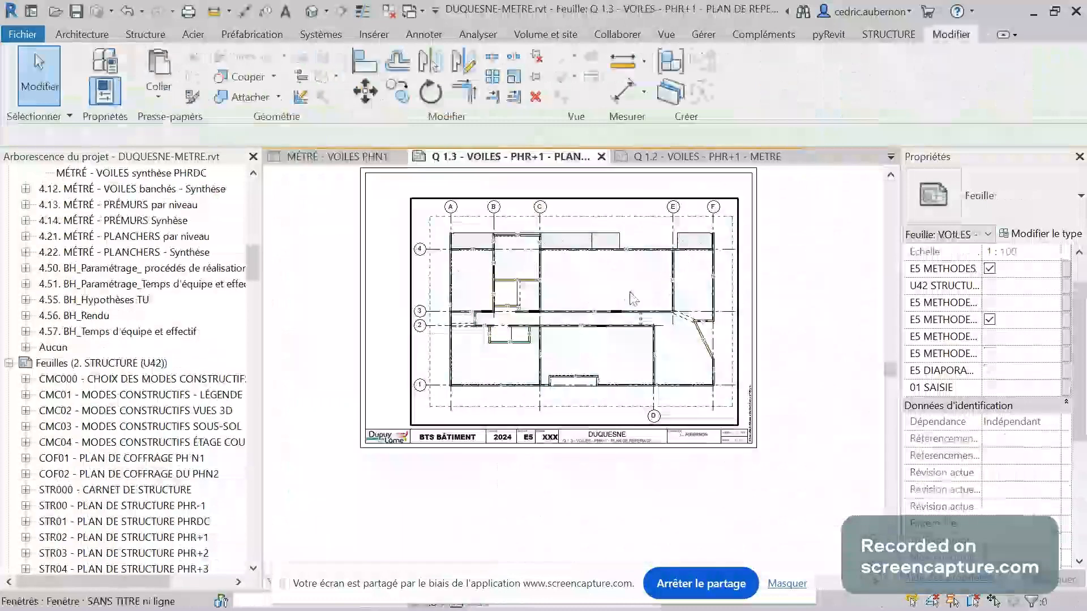
{"action": "scroll", "coordinate": [635, 317], "scroll_direction": "up", "scroll_amount": 1}
{"action": "scroll", "coordinate": [175, 426], "scroll_direction": "down", "scroll_amount": 3}
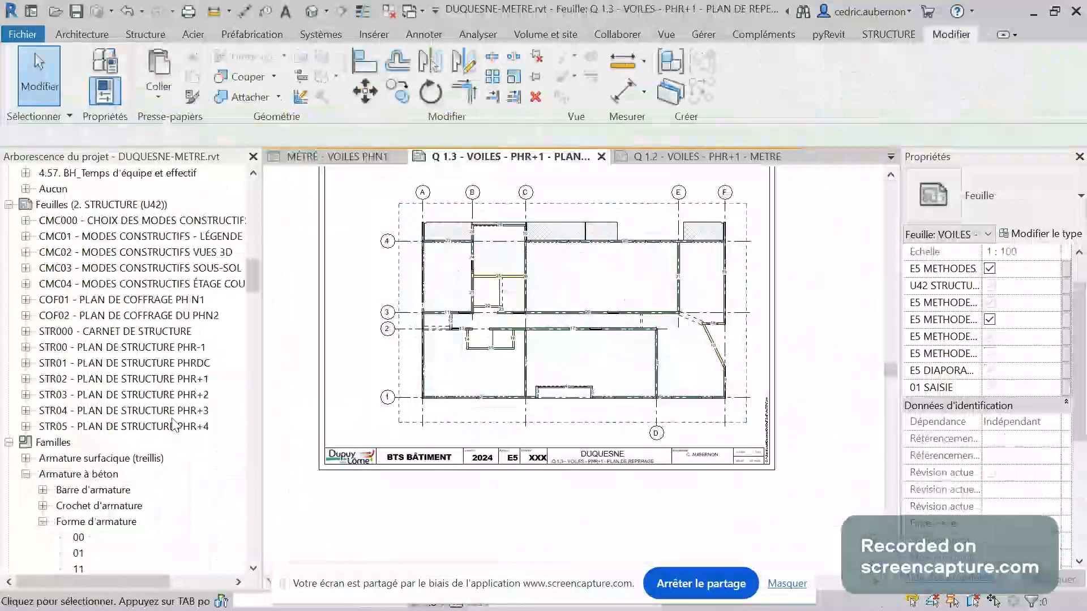
{"action": "scroll", "coordinate": [161, 401], "scroll_direction": "down", "scroll_amount": 5}
{"action": "scroll", "coordinate": [26, 275], "scroll_direction": "up", "scroll_amount": 3}
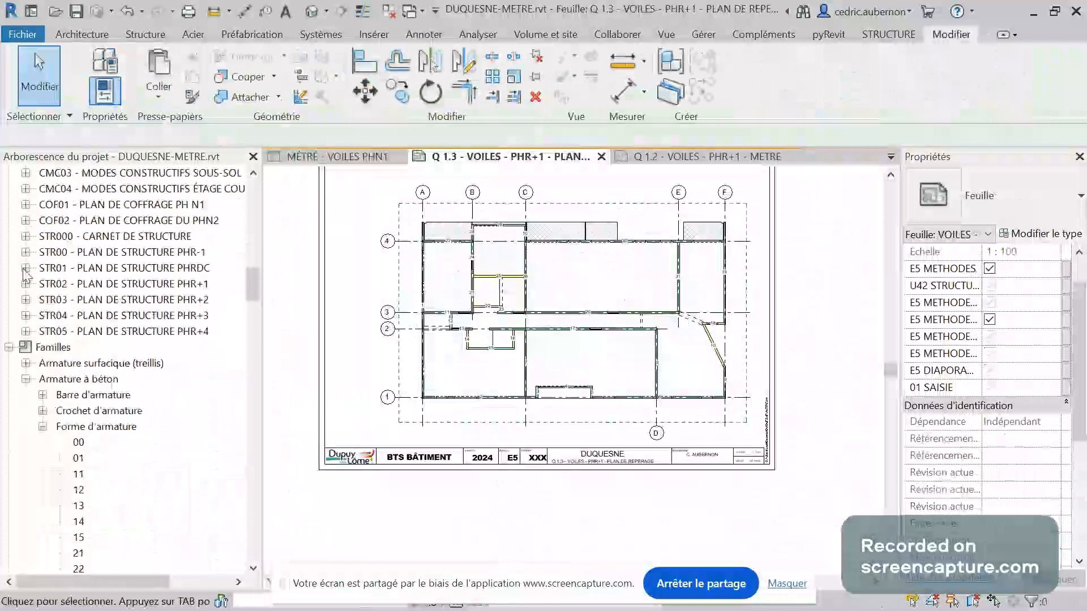
{"action": "scroll", "coordinate": [103, 245], "scroll_direction": "up", "scroll_amount": 4}
{"action": "right_click", "coordinate": [108, 268]}
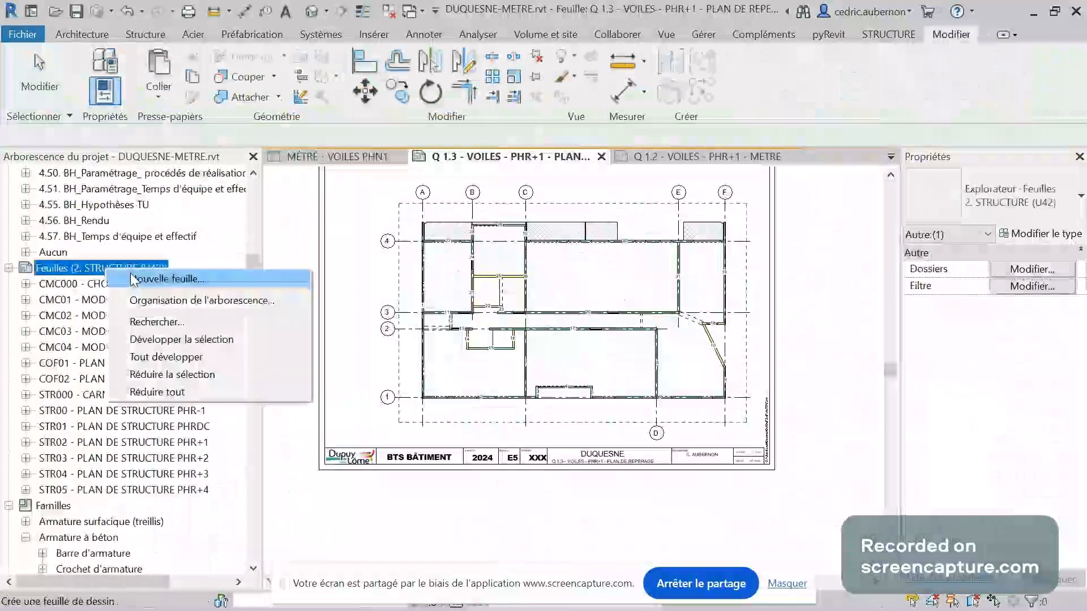
{"action": "left_click", "coordinate": [170, 301]}
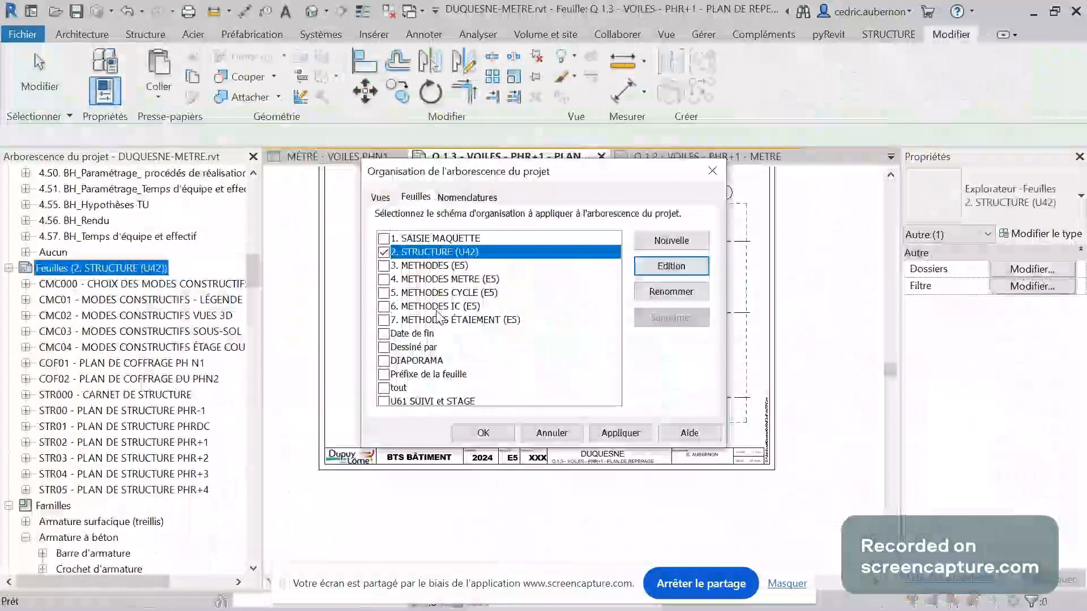
{"action": "left_click", "coordinate": [384, 279]}
{"action": "left_click", "coordinate": [479, 433]}
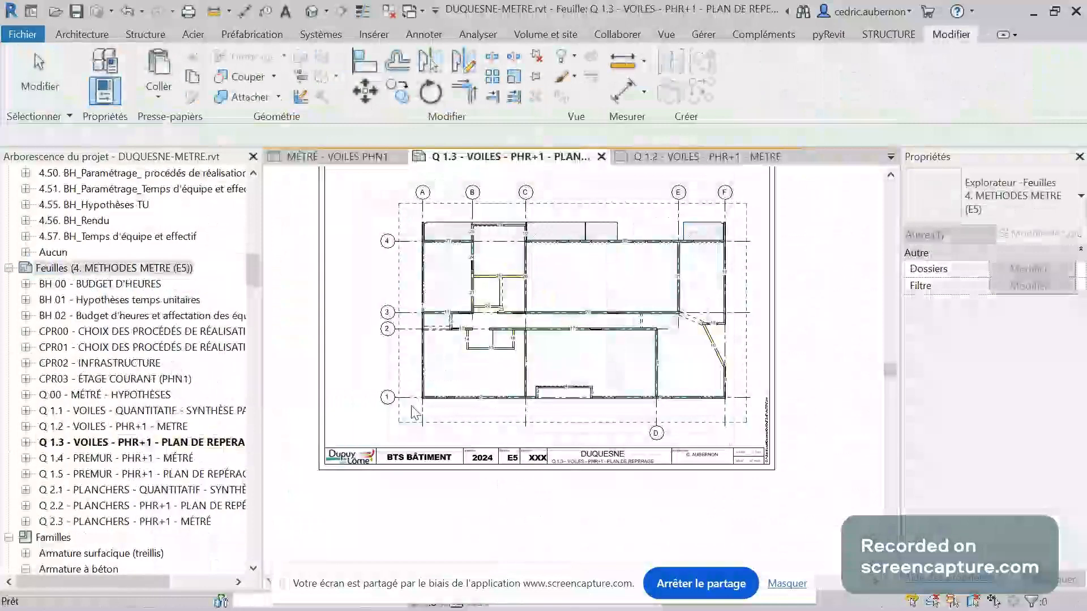
Step: Open sheet Q 1.4 - PREMUR - PHR+1 - MÉTRÉ and delete both METRE - PREMURS PHN1 schedules from it
{"action": "left_click", "coordinate": [173, 458]}
{"action": "double_click", "coordinate": [173, 459]}
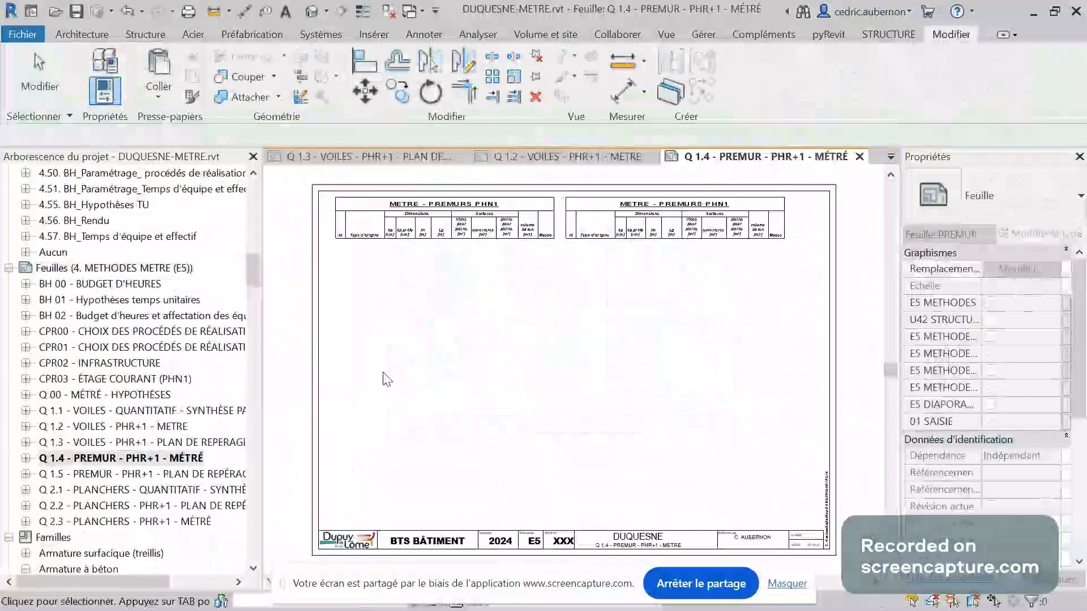
{"action": "left_click", "coordinate": [520, 221]}
{"action": "key", "text": "Delete"}
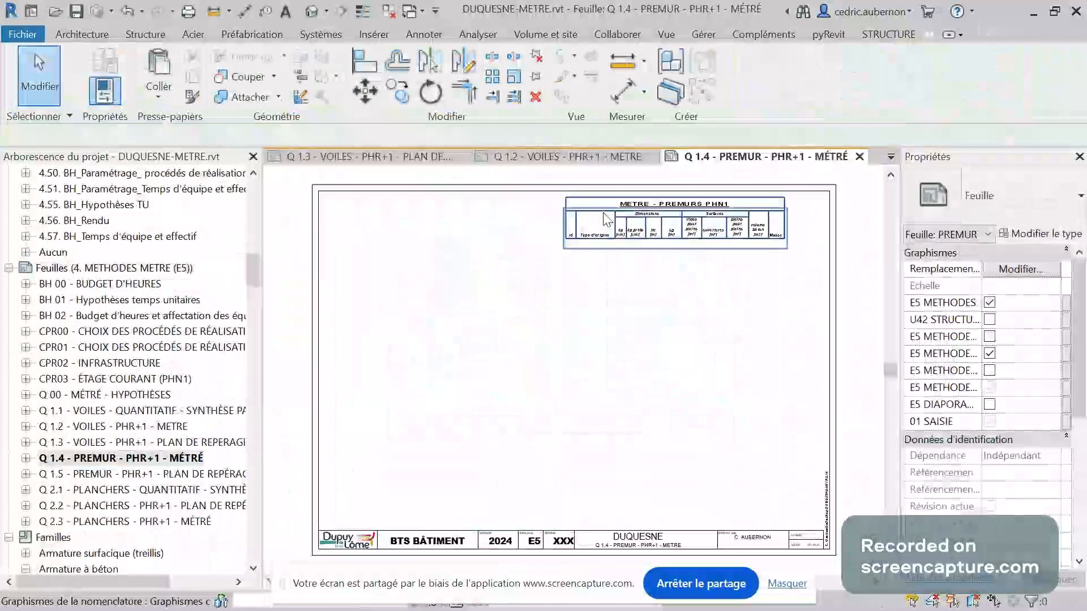
{"action": "left_click", "coordinate": [607, 219]}
{"action": "key", "text": "Delete"}
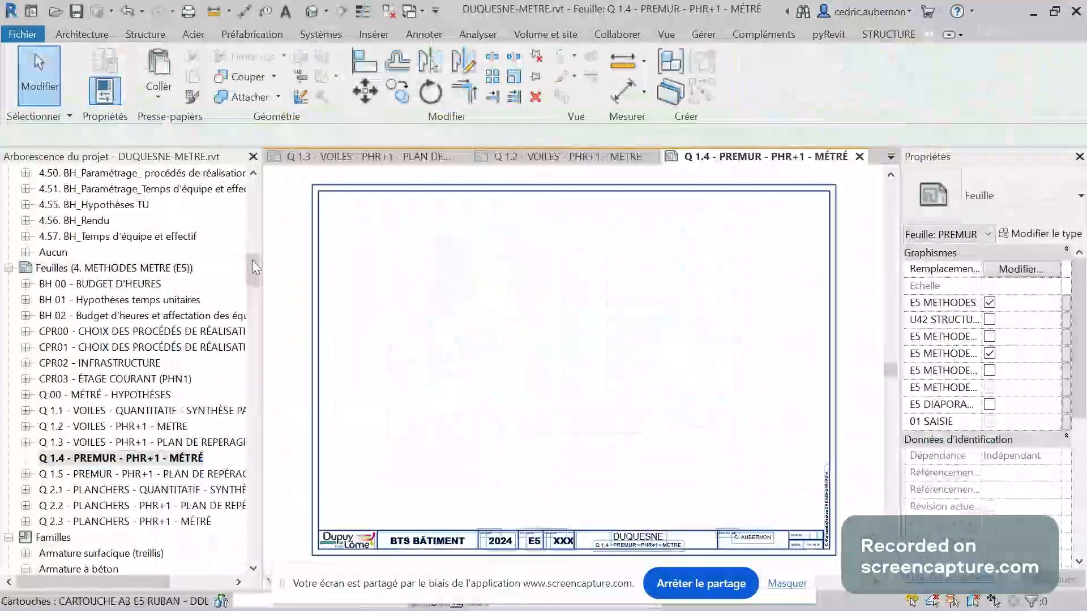
Step: Open sheet Q 1.2 - VOILES - PHR+1 - METRE and check its number and name without changing them
{"action": "left_click", "coordinate": [555, 160]}
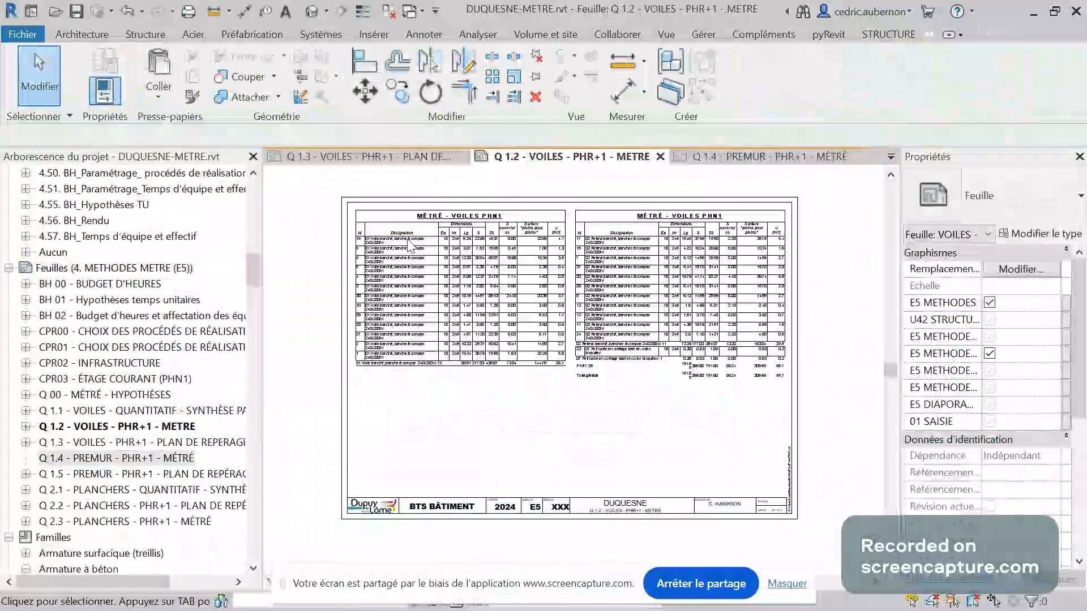
{"action": "left_click", "coordinate": [157, 429]}
{"action": "key", "text": "F2"}
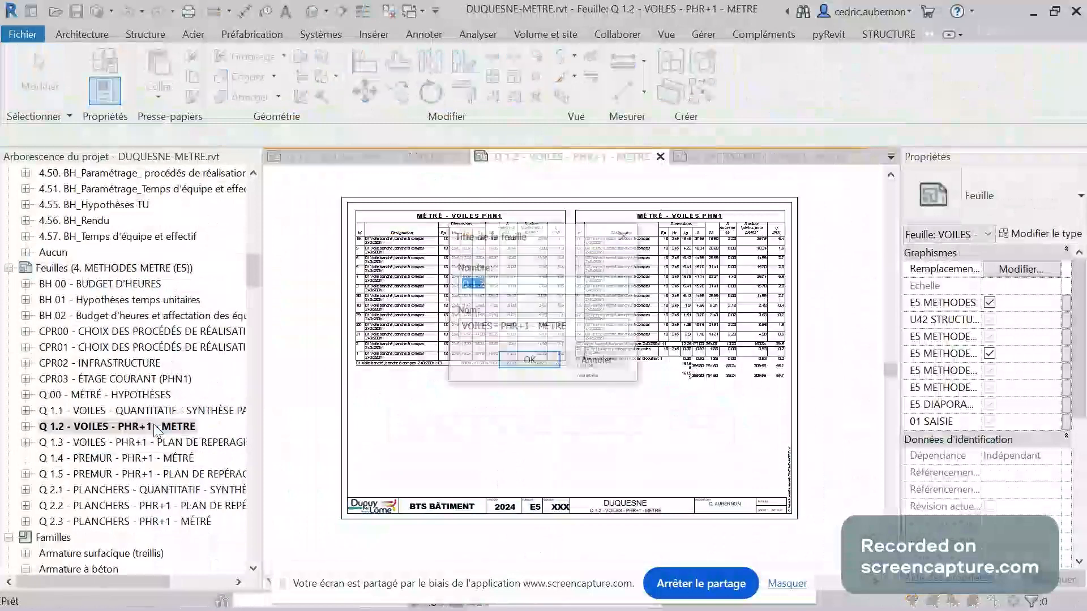
{"action": "left_click", "coordinate": [529, 362]}
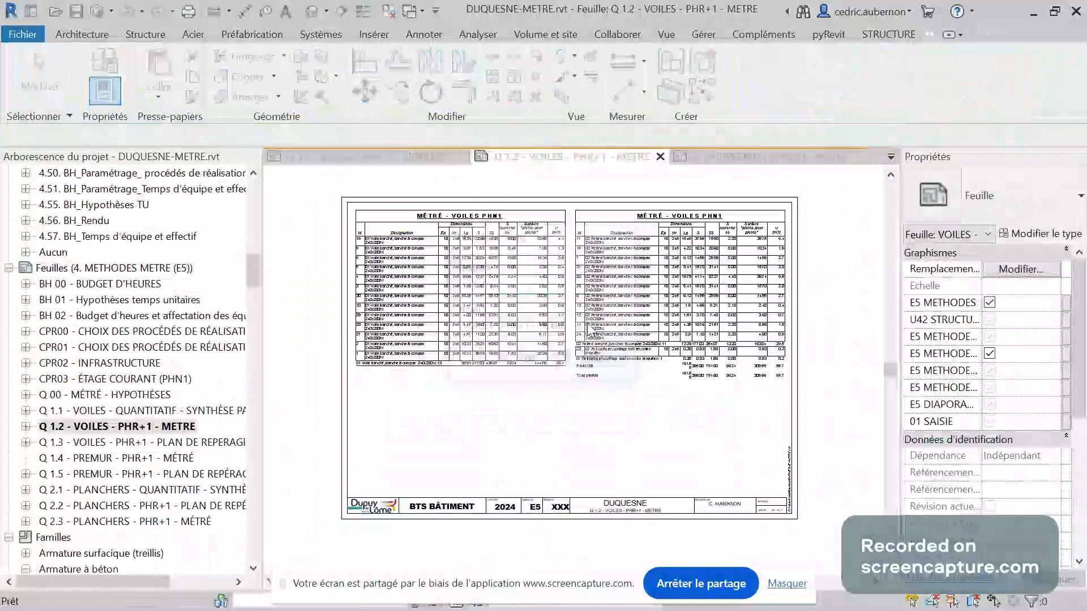
Step: Delete the MÉTRÉ - VOILES PHN1 2/2 schedule segment listed under 4.11. MÉTRÉ - VOILES Banchés par niveau
{"action": "mouse_move", "coordinate": [255, 267]}
{"action": "left_mouse_down"}
{"action": "mouse_move", "coordinate": [257, 202]}
{"action": "mouse_move", "coordinate": [251, 269]}
{"action": "left_mouse_up"}
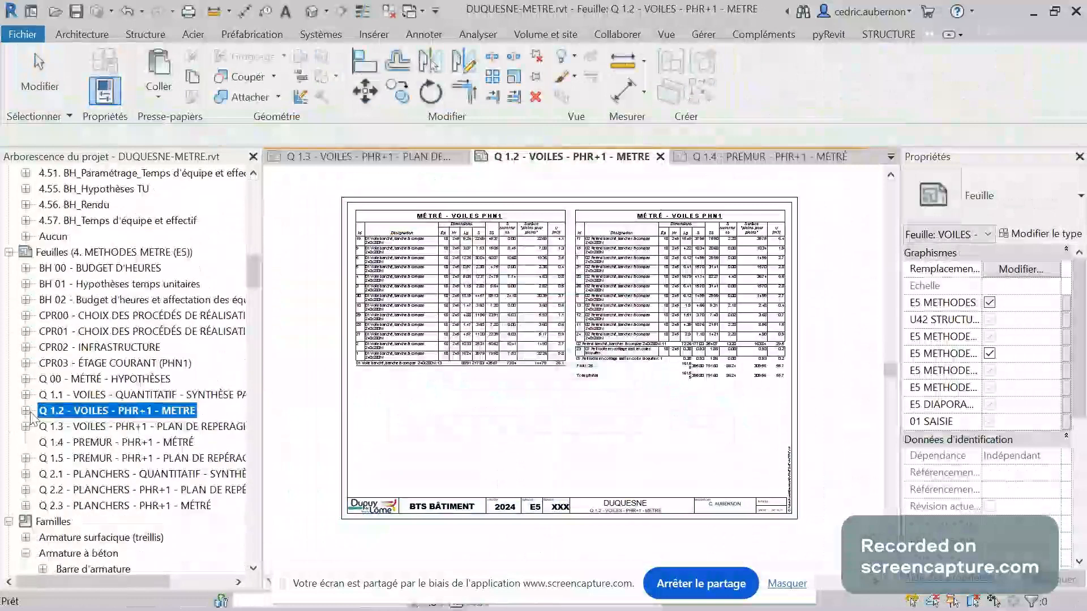
{"action": "scroll", "coordinate": [138, 280], "scroll_direction": "up", "scroll_amount": 3}
{"action": "scroll", "coordinate": [139, 280], "scroll_direction": "up", "scroll_amount": 3}
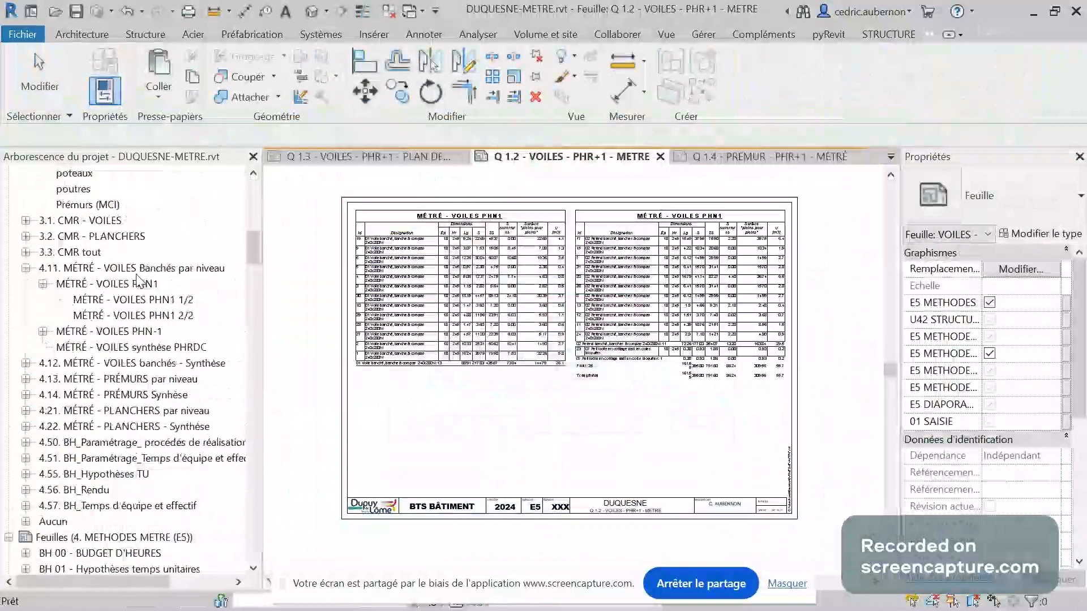
{"action": "scroll", "coordinate": [120, 337], "scroll_direction": "up", "scroll_amount": 1}
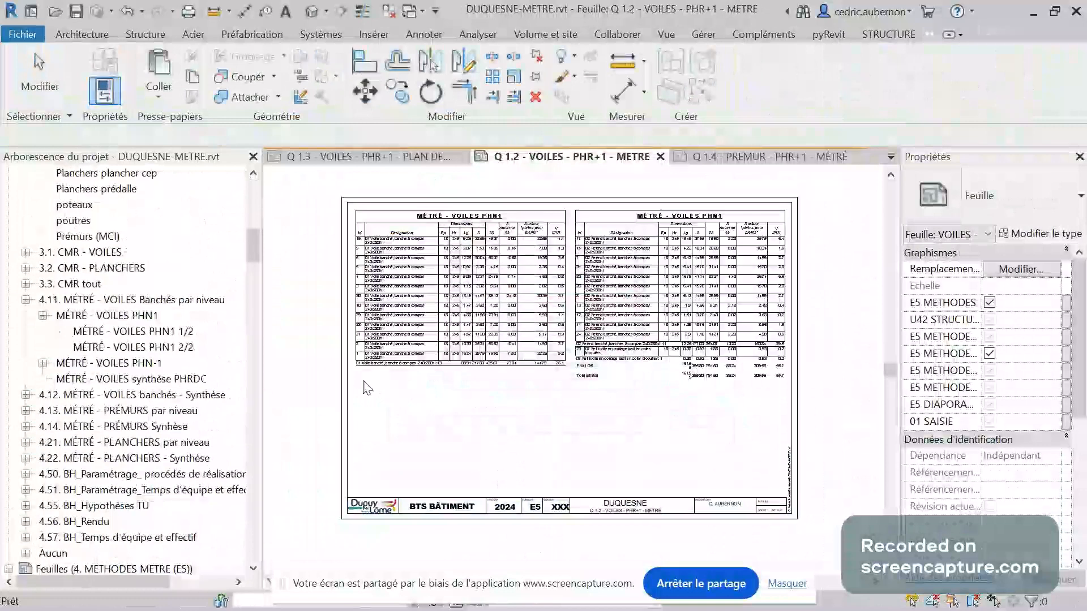
{"action": "left_click", "coordinate": [189, 349]}
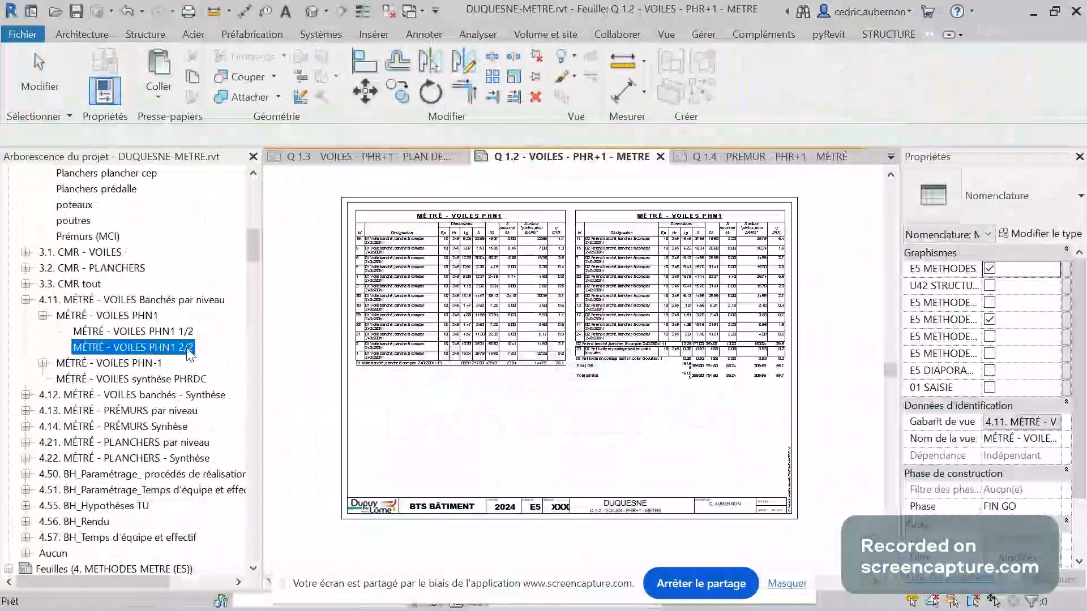
{"action": "key", "text": "Delete"}
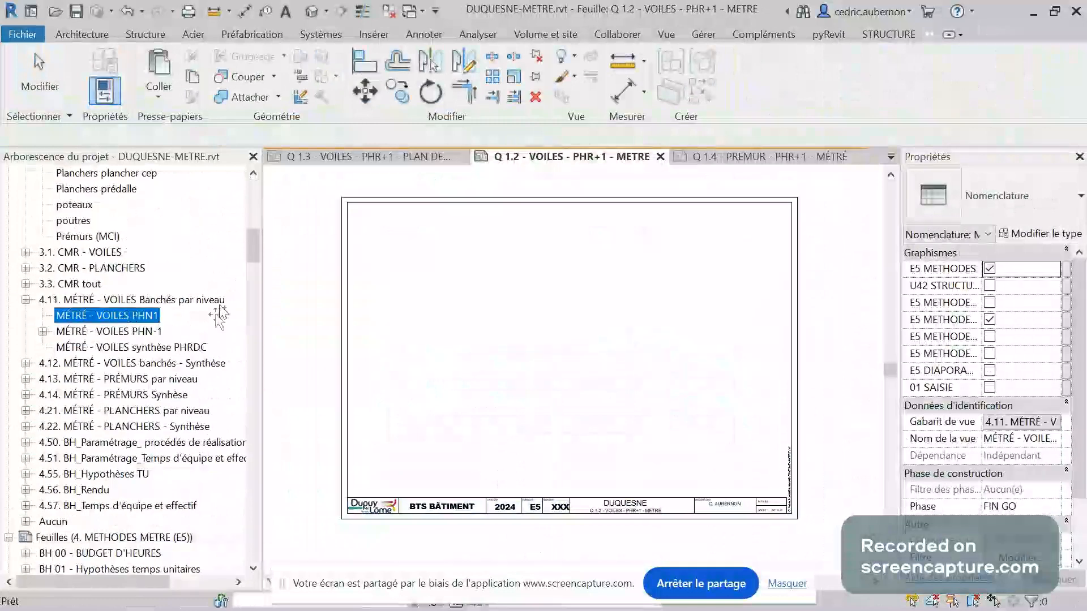
Step: Place the MÉTRÉ - VOILES PHN1 schedule on the left half of sheet Q 1.2 and split it into two side-by-side segments
{"action": "left_click_drag", "start_coordinate": [219, 315], "coordinate": [474, 322]}
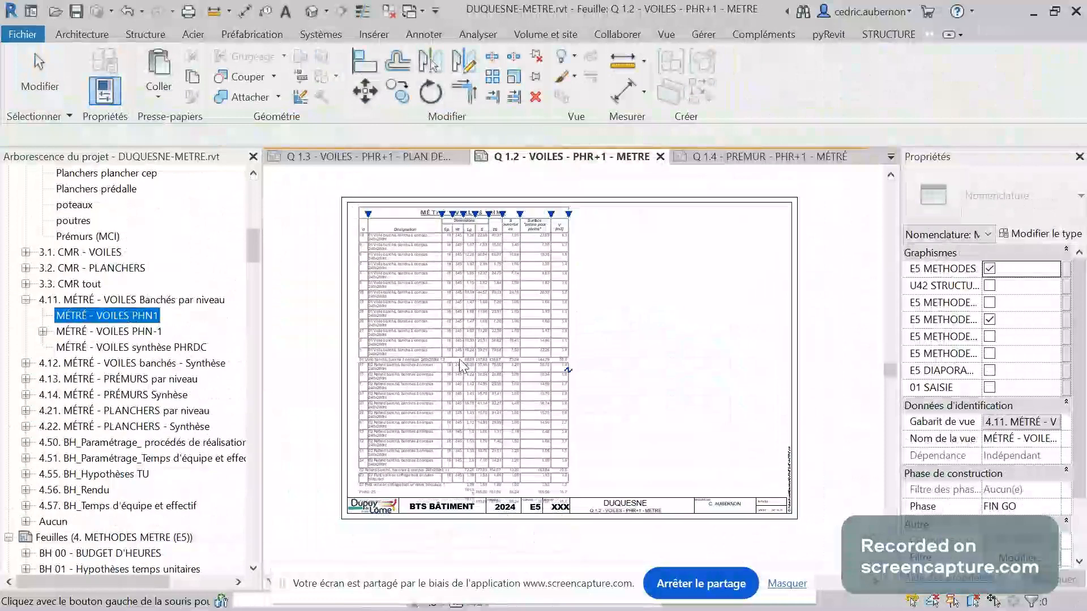
{"action": "left_click", "coordinate": [460, 358]}
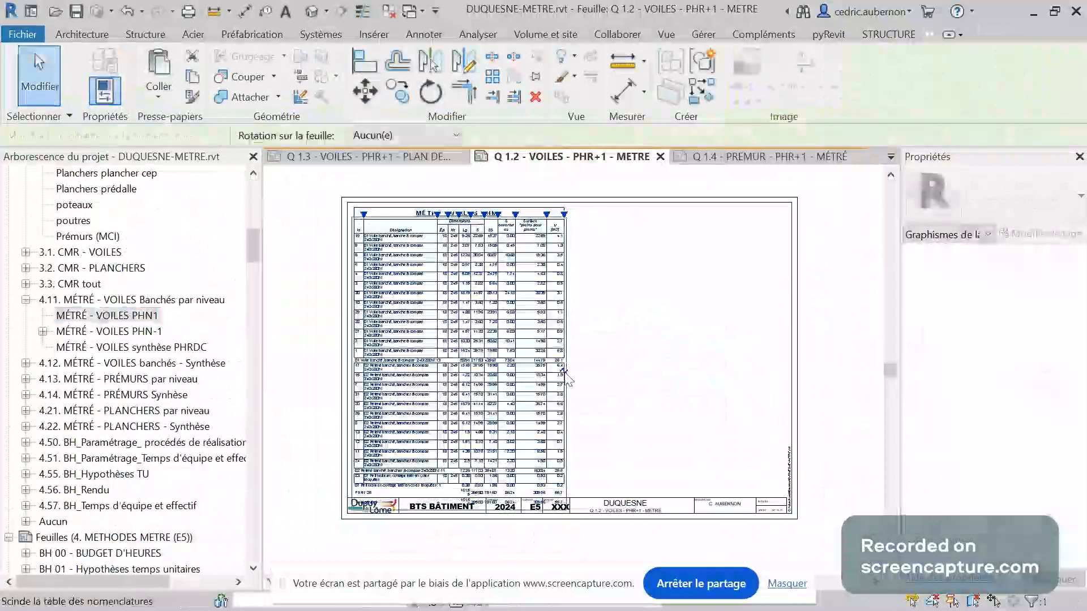
{"action": "left_click", "coordinate": [565, 373]}
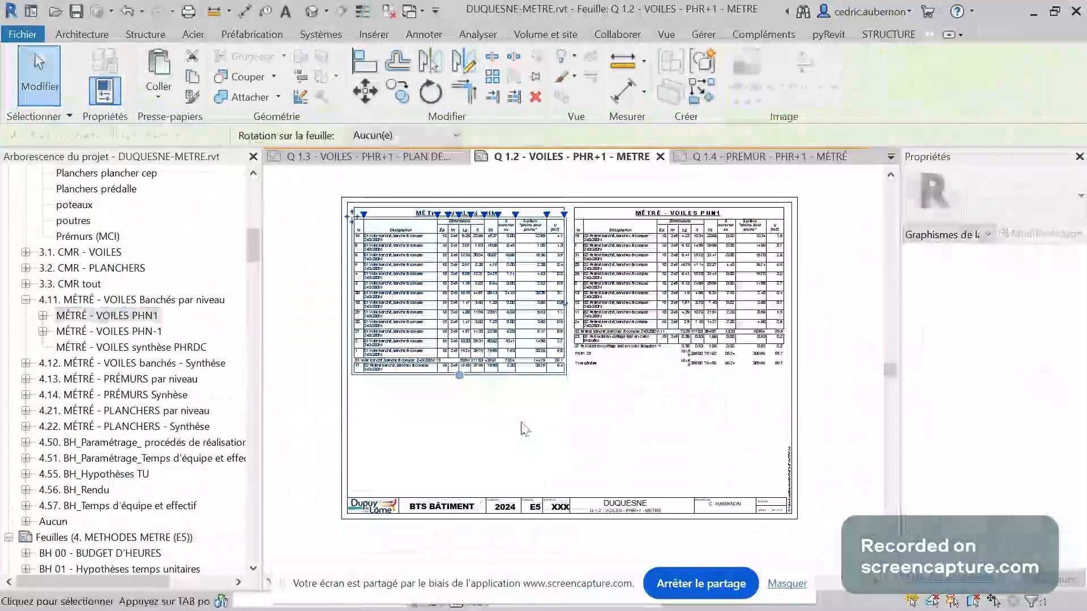
{"action": "left_click", "coordinate": [685, 436]}
Step: Shorten the first segment of the split schedule so it ends at the 01 Voile banché subtotal row
{"action": "scroll", "coordinate": [604, 255], "scroll_direction": "up", "scroll_amount": 2}
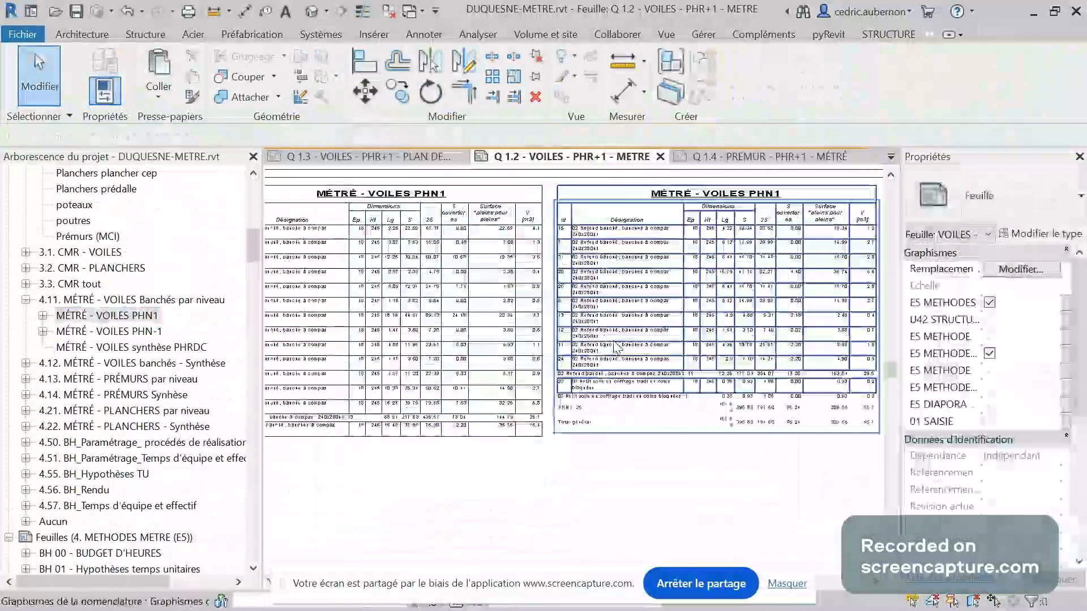
{"action": "scroll", "coordinate": [617, 346], "scroll_direction": "down", "scroll_amount": 2}
{"action": "left_click", "coordinate": [400, 412]}
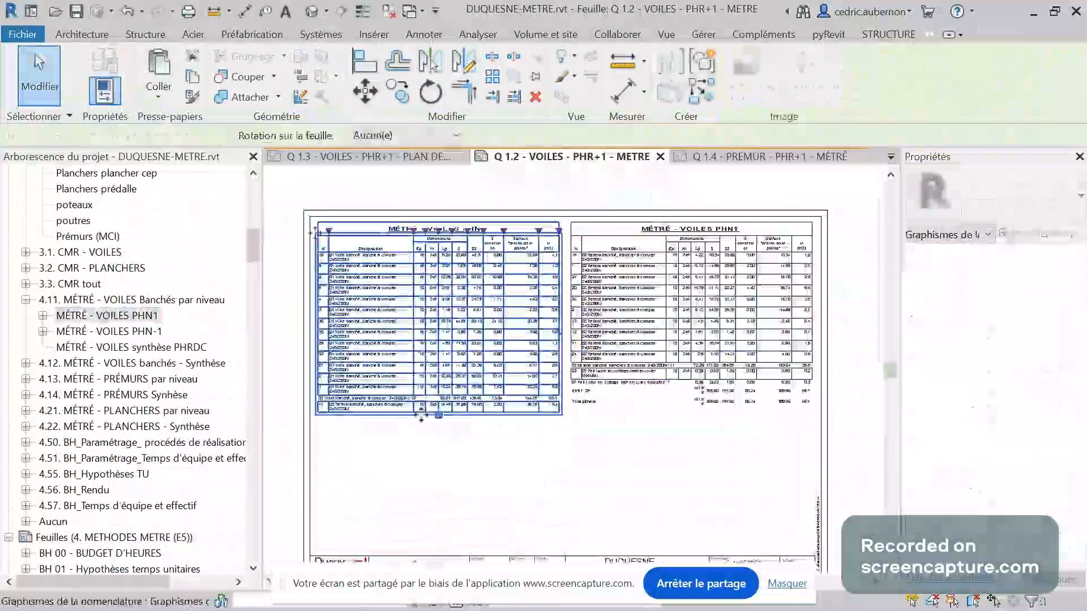
{"action": "left_click_drag", "start_coordinate": [441, 416], "coordinate": [439, 422]}
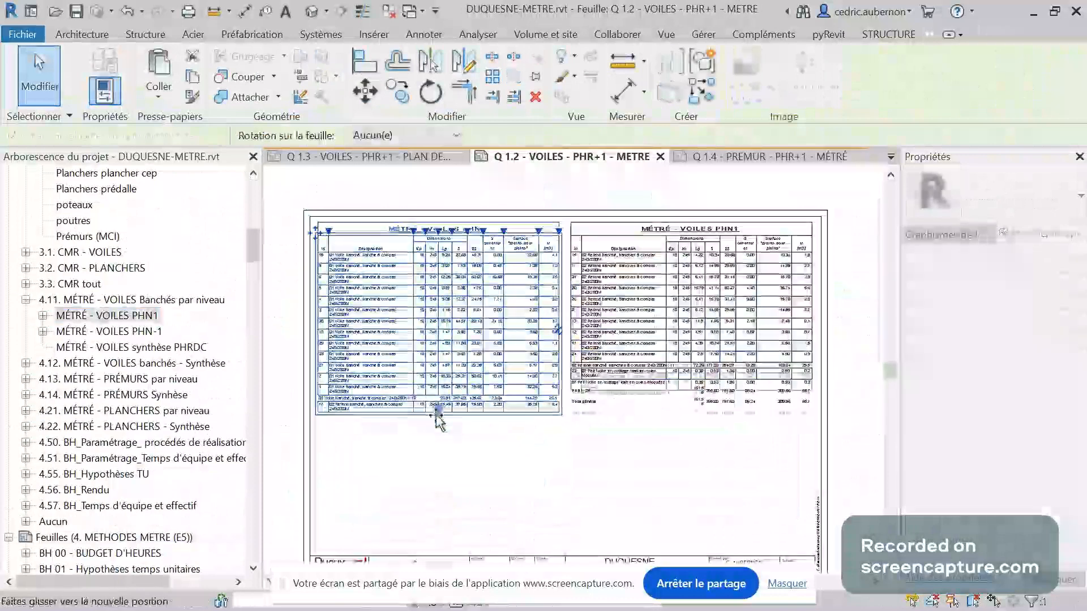
{"action": "scroll", "coordinate": [439, 421], "scroll_direction": "up", "scroll_amount": 3}
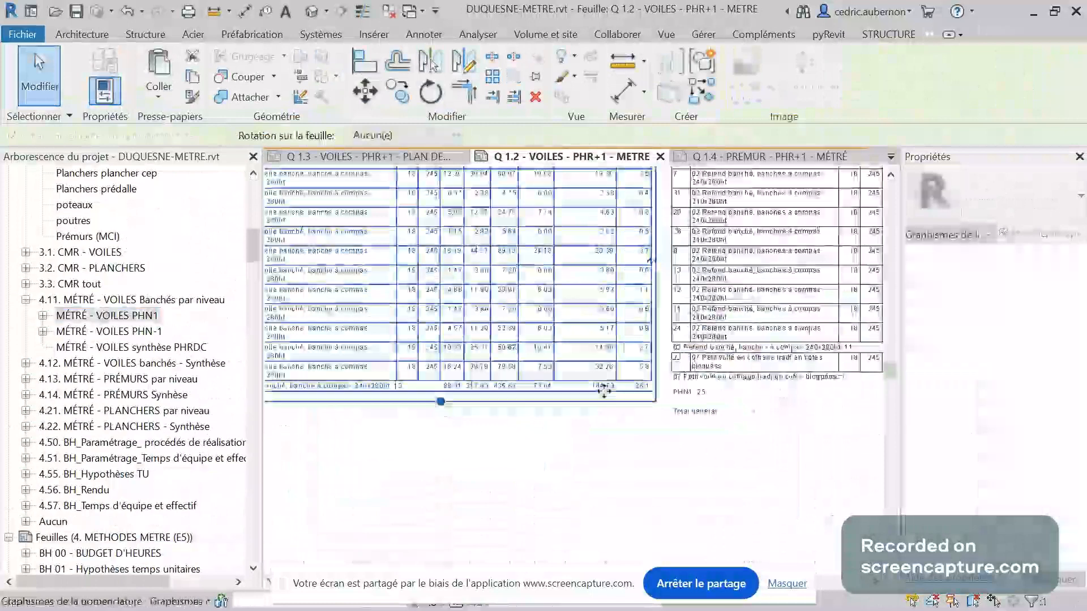
{"action": "scroll", "coordinate": [639, 415], "scroll_direction": "down", "scroll_amount": 2}
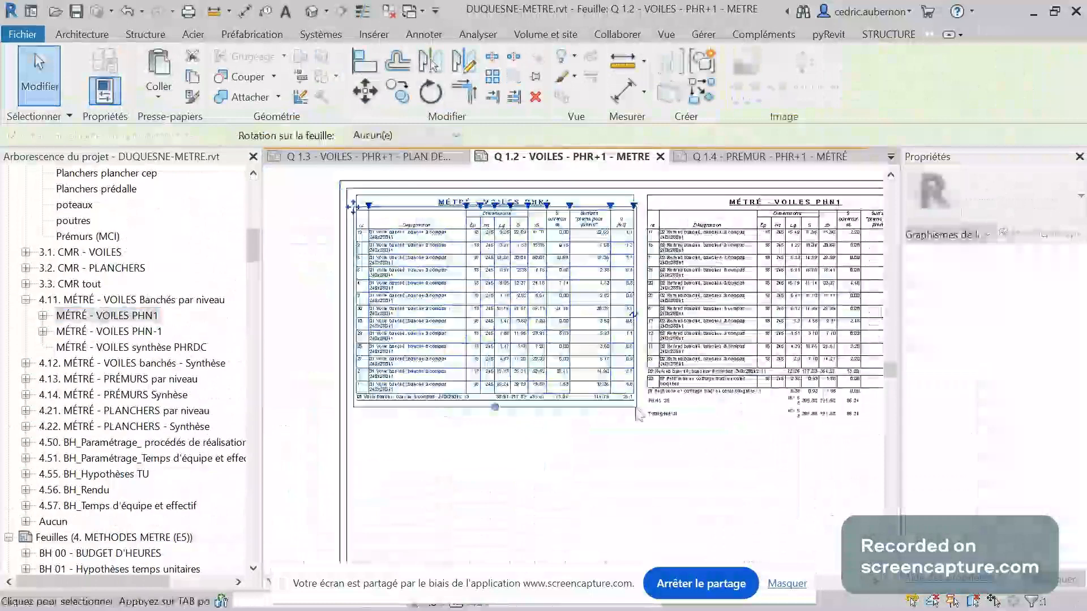
{"action": "left_click", "coordinate": [639, 470]}
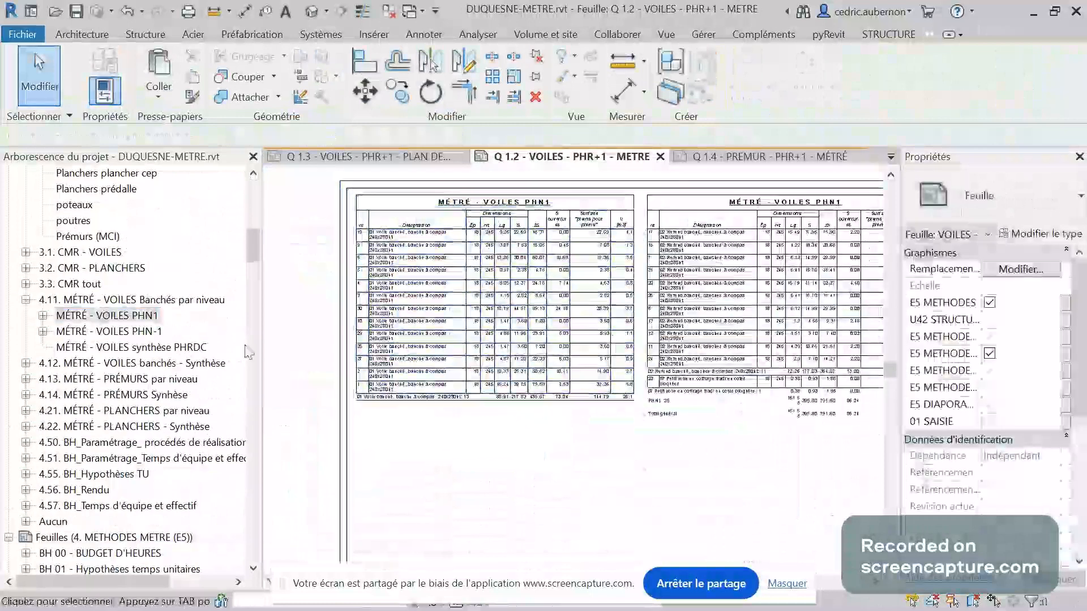
{"action": "scroll", "coordinate": [342, 403], "scroll_direction": "down", "scroll_amount": 1}
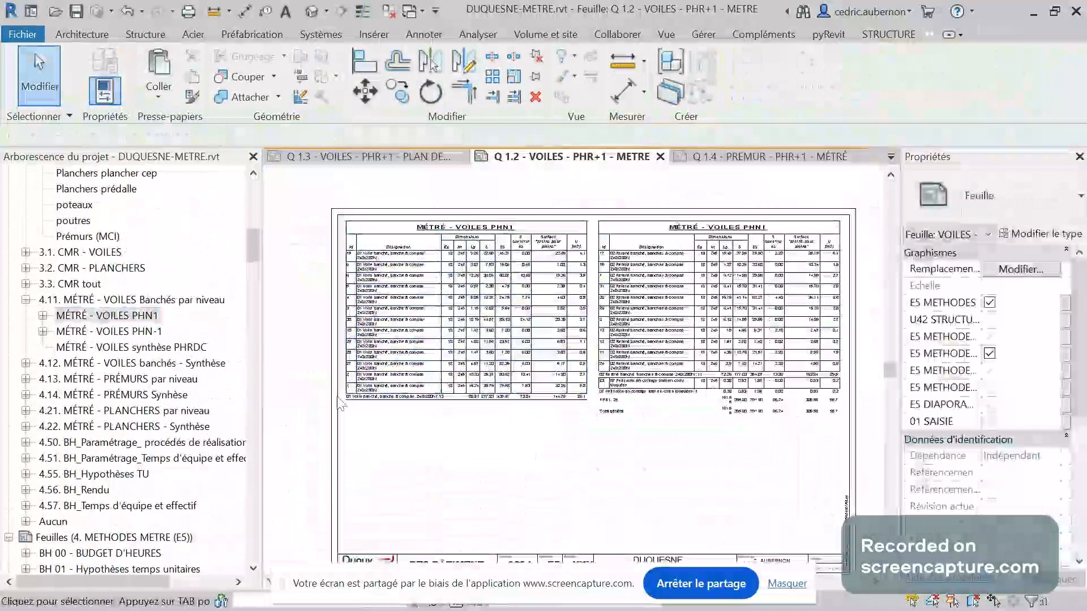
{"action": "scroll", "coordinate": [342, 403], "scroll_direction": "down", "scroll_amount": 1}
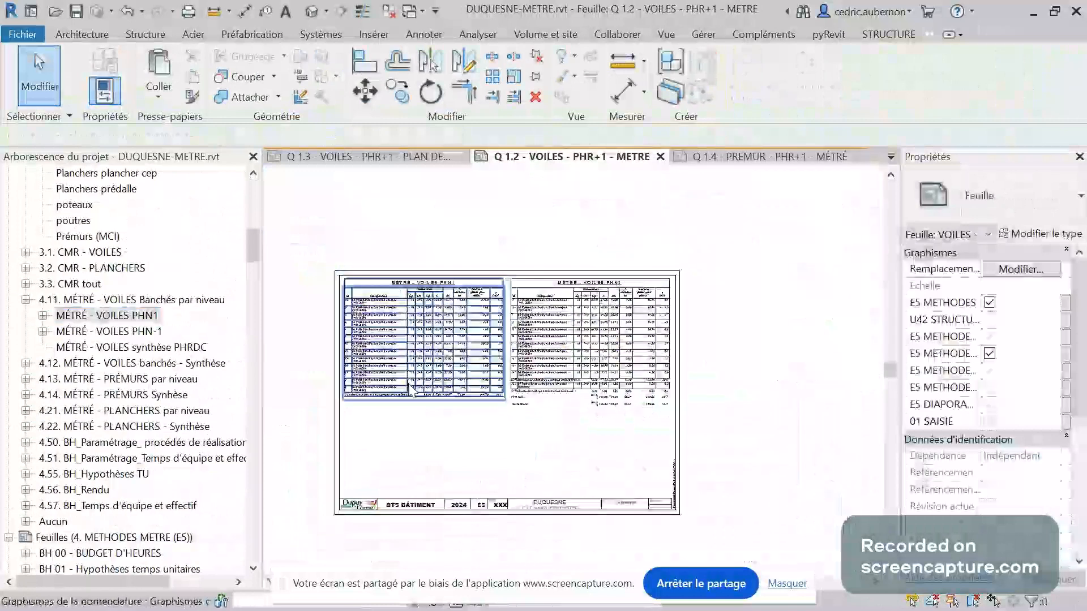
Step: Review sheets Q 1.2 to Q 1.5 one after another, finishing on sheet Q 1.4 - PREMUR - PHR+1 - MÉTRÉ
{"action": "left_click", "coordinate": [408, 156]}
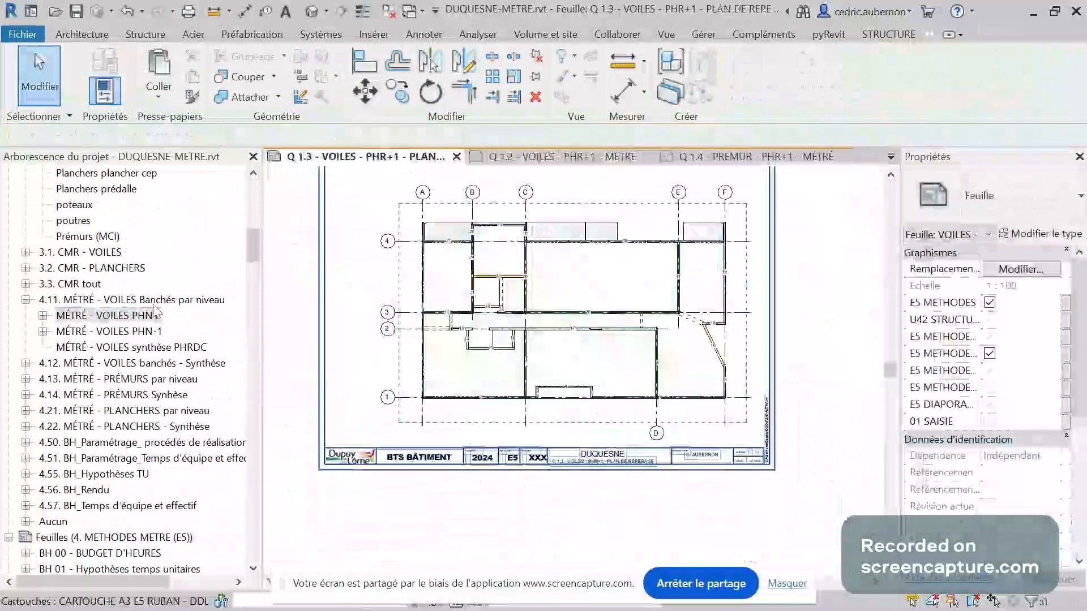
{"action": "left_click_drag", "start_coordinate": [257, 243], "coordinate": [252, 274]}
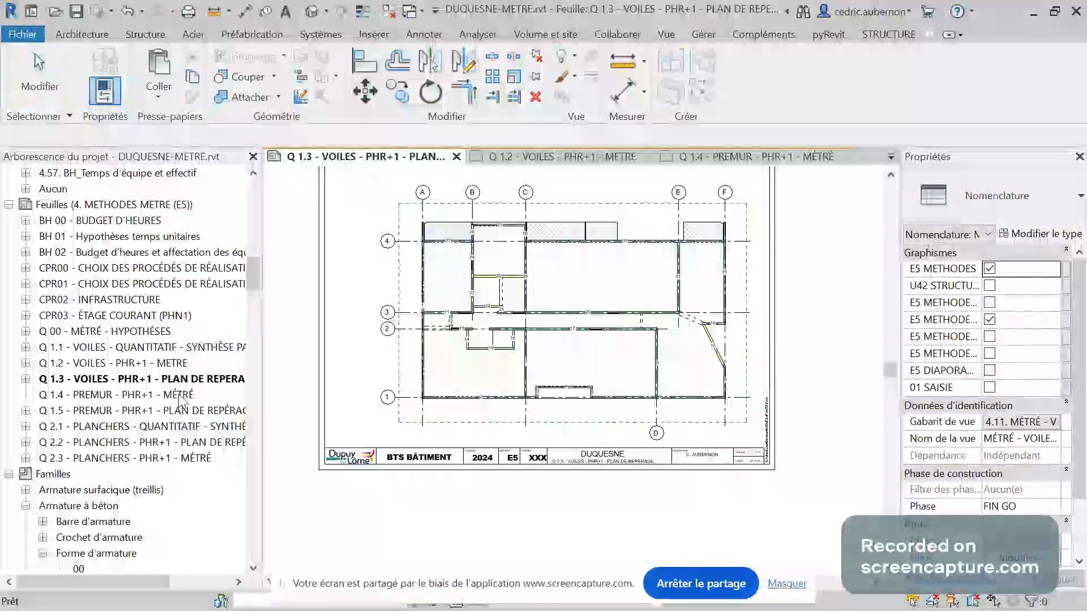
{"action": "double_click", "coordinate": [161, 364]}
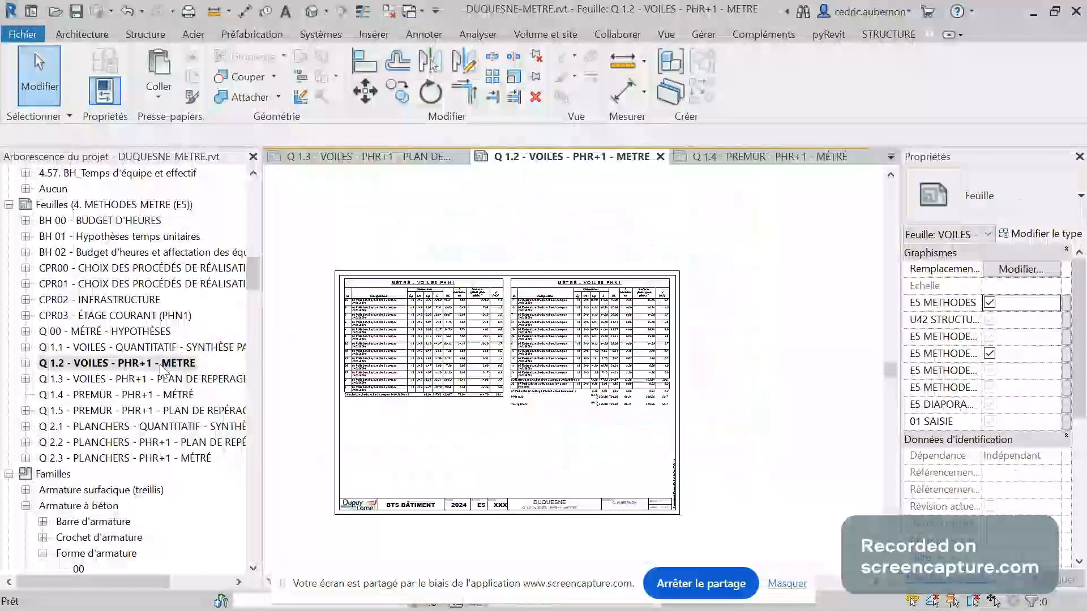
{"action": "left_click", "coordinate": [163, 379]}
{"action": "double_click", "coordinate": [162, 380]}
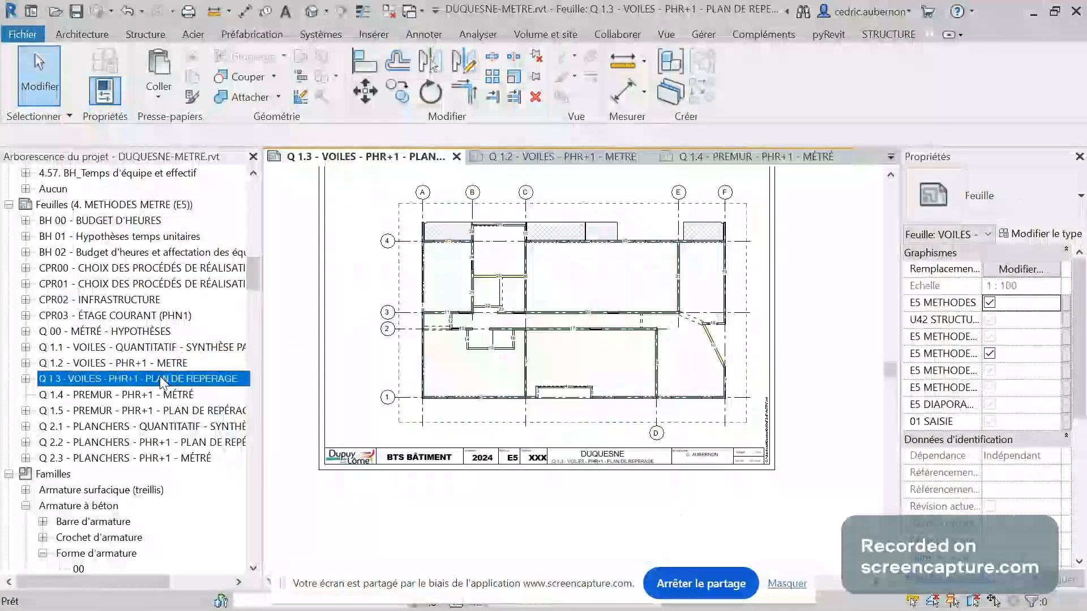
{"action": "left_click", "coordinate": [162, 396]}
{"action": "double_click", "coordinate": [162, 395]}
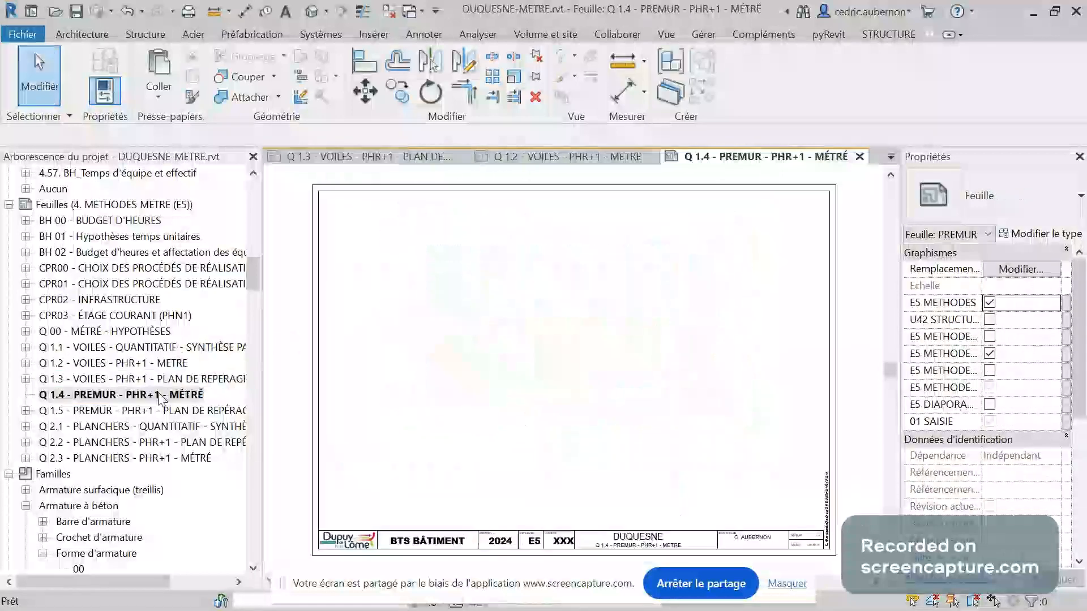
{"action": "double_click", "coordinate": [164, 412]}
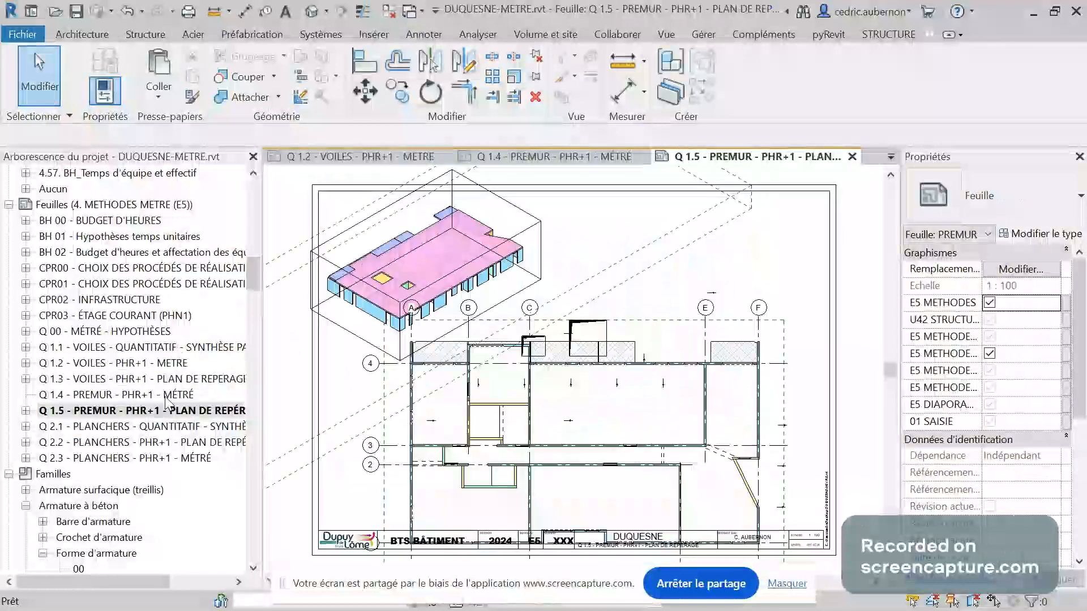
{"action": "double_click", "coordinate": [165, 396]}
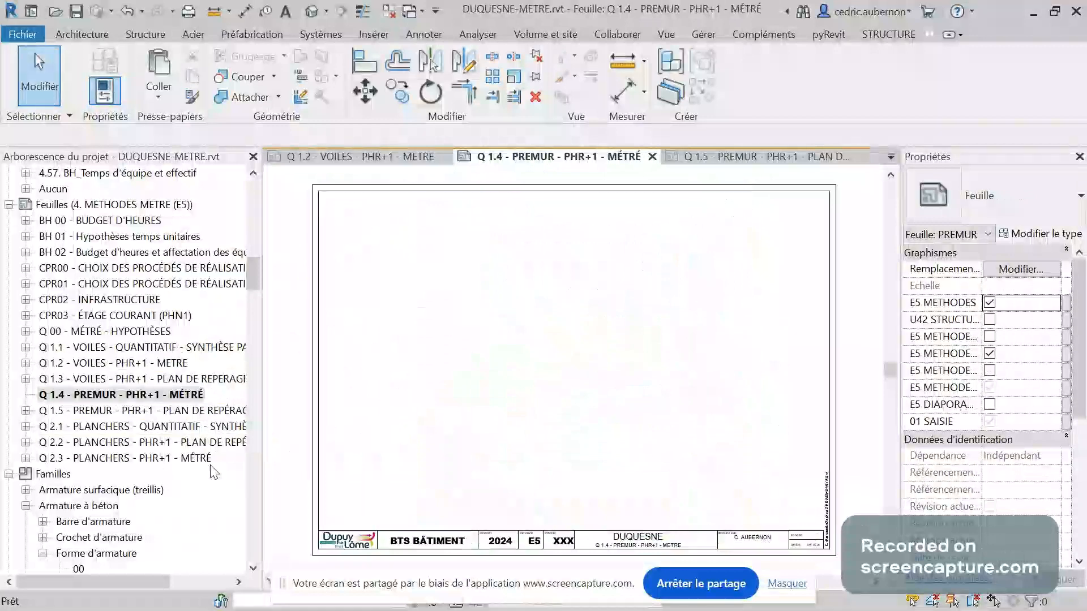
Step: Open the print settings and display the Cahier provisoire set among the saved view/sheet sets
{"action": "key", "text": "ctrl+v"}
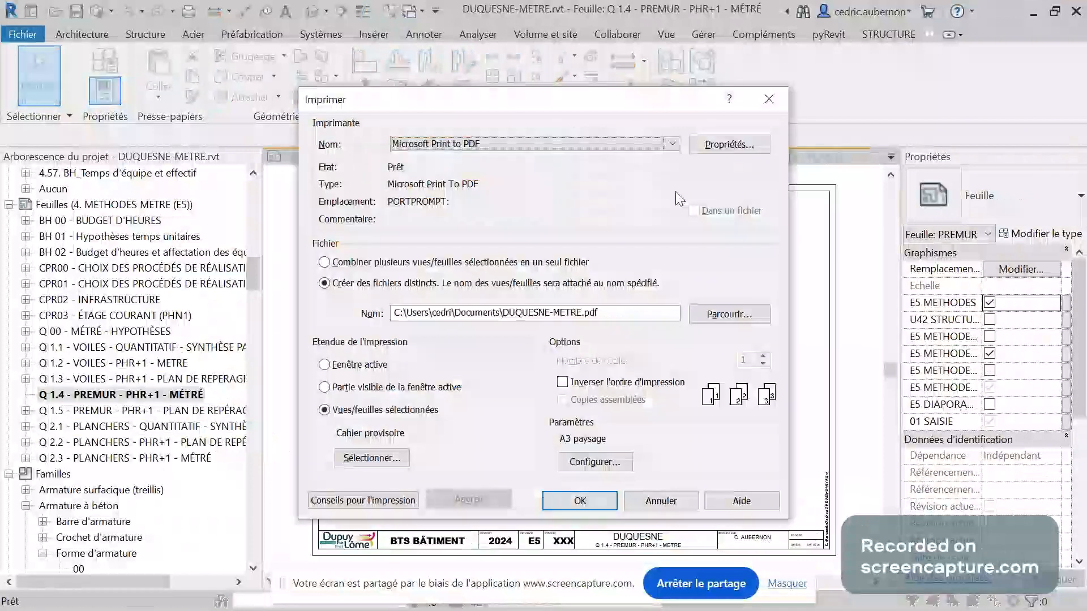
{"action": "left_click", "coordinate": [372, 458]}
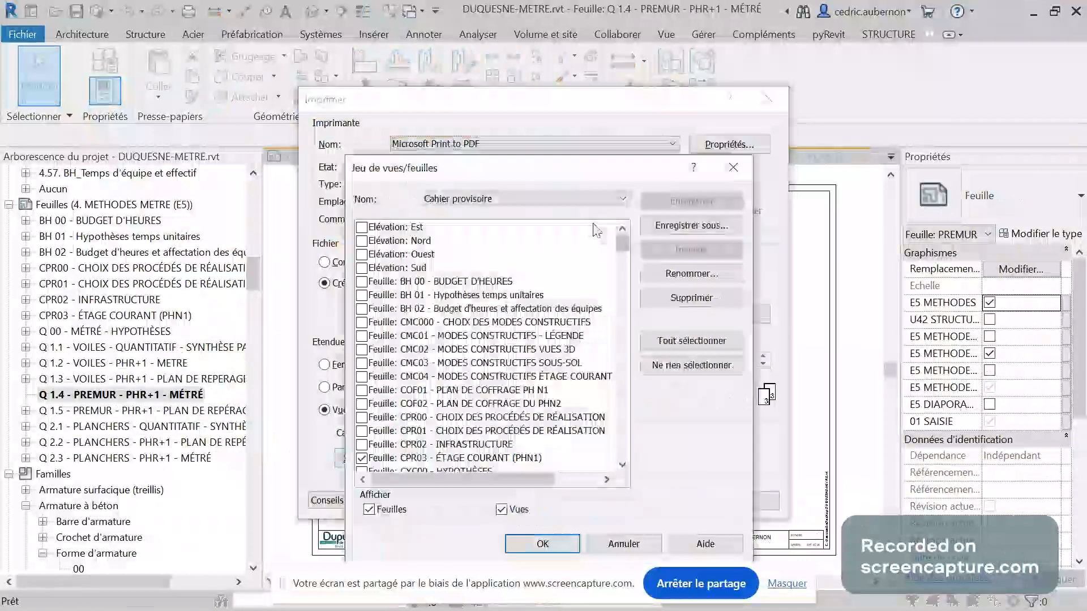
{"action": "left_click", "coordinate": [566, 200]}
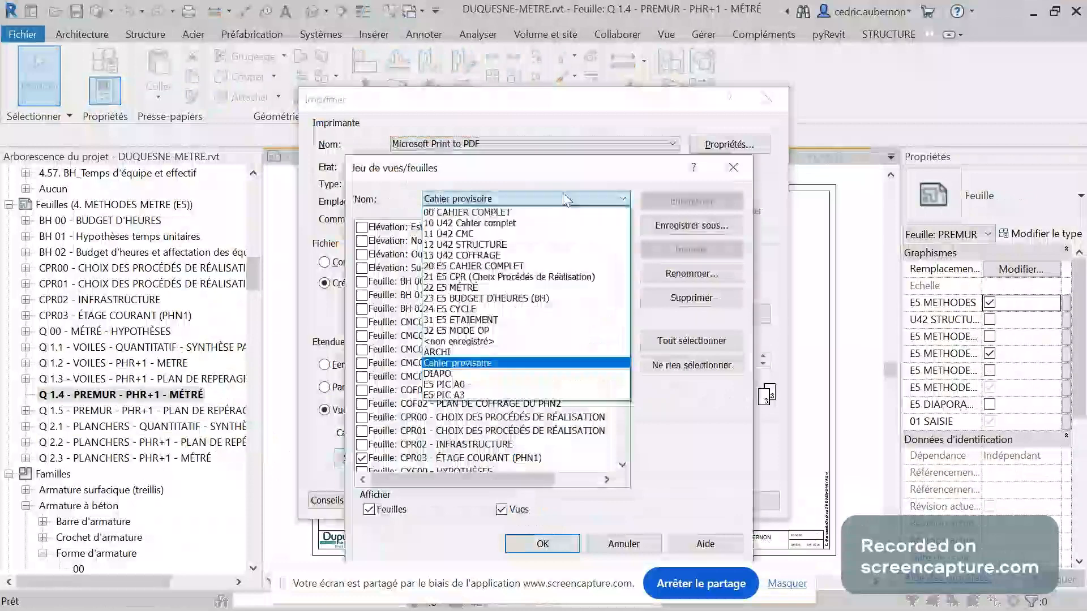
{"action": "left_click", "coordinate": [516, 368]}
{"action": "left_click", "coordinate": [541, 200]}
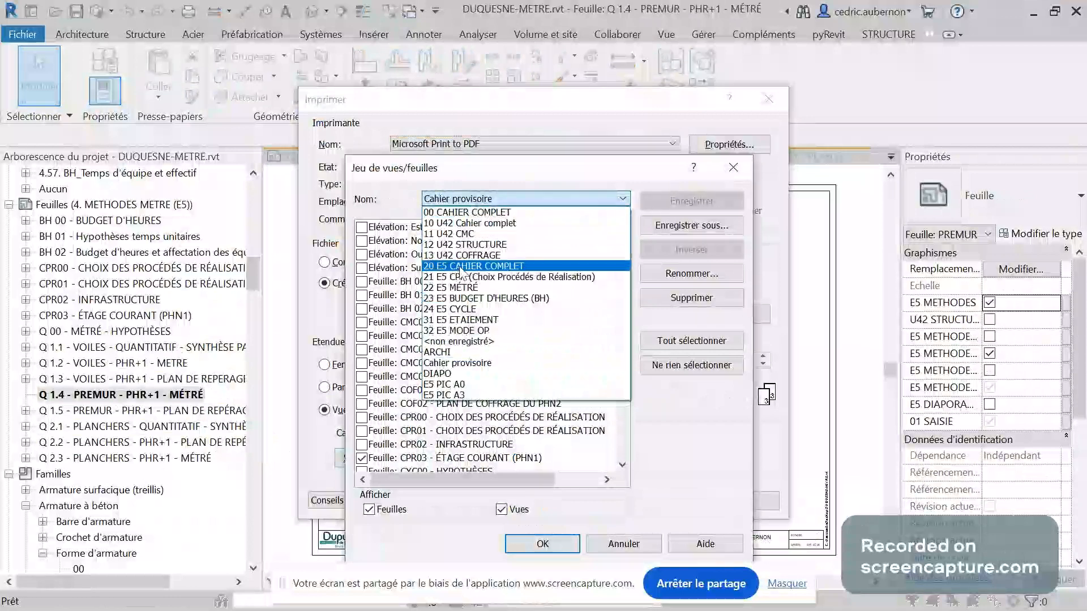
{"action": "left_click", "coordinate": [463, 365]}
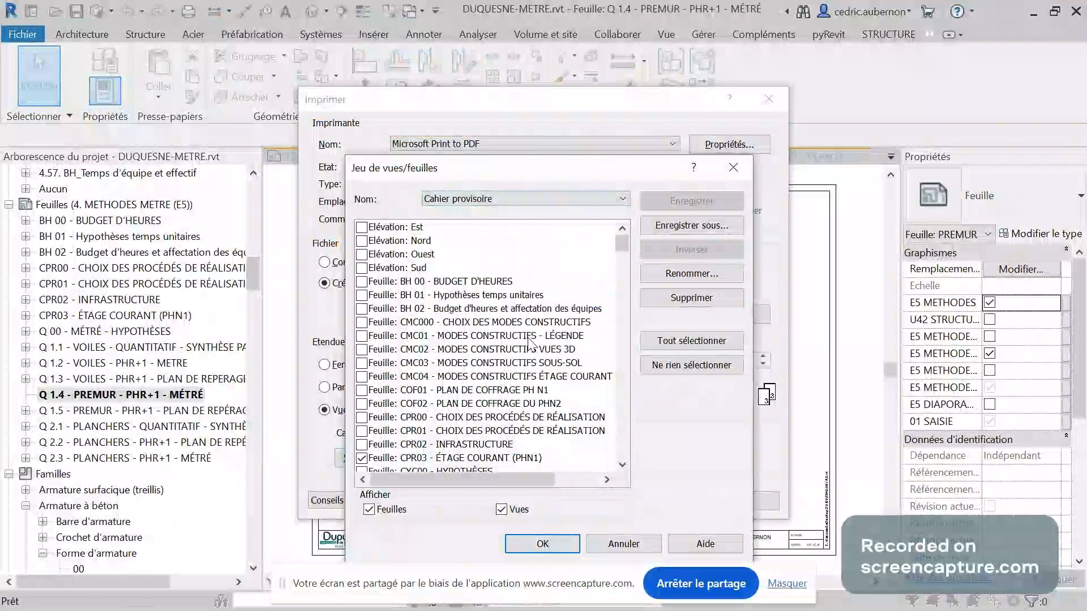
Step: Hide the views in the Cahier provisoire set, examine which sheets are ticked, accept the set and leave the print settings without printing
{"action": "left_click", "coordinate": [518, 510]}
{"action": "scroll", "coordinate": [441, 399], "scroll_direction": "down", "scroll_amount": 2}
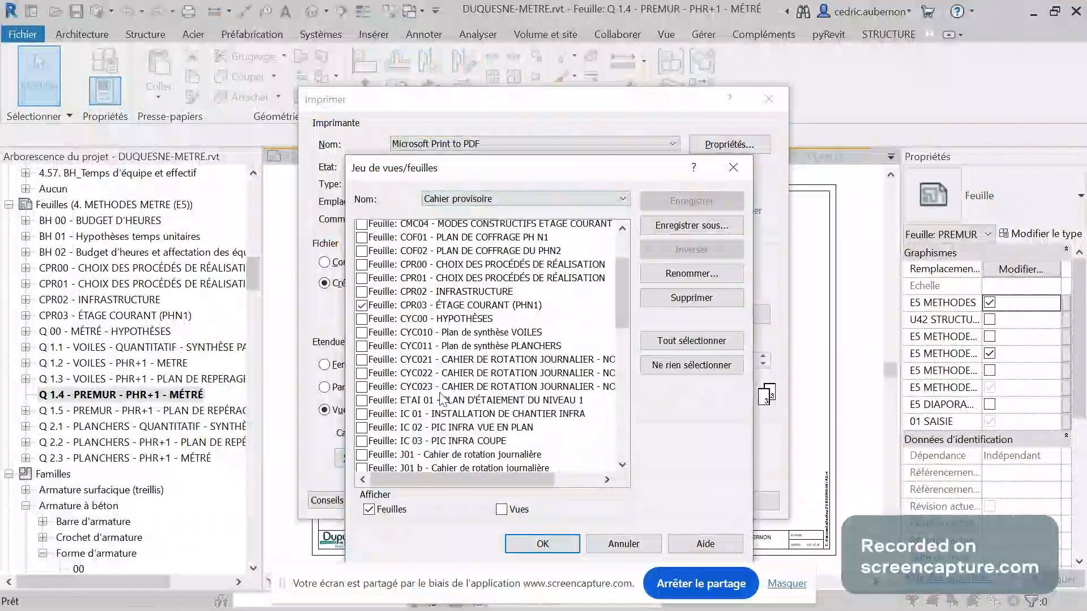
{"action": "scroll", "coordinate": [426, 344], "scroll_direction": "up", "scroll_amount": 2}
{"action": "scroll", "coordinate": [407, 356], "scroll_direction": "down", "scroll_amount": 1}
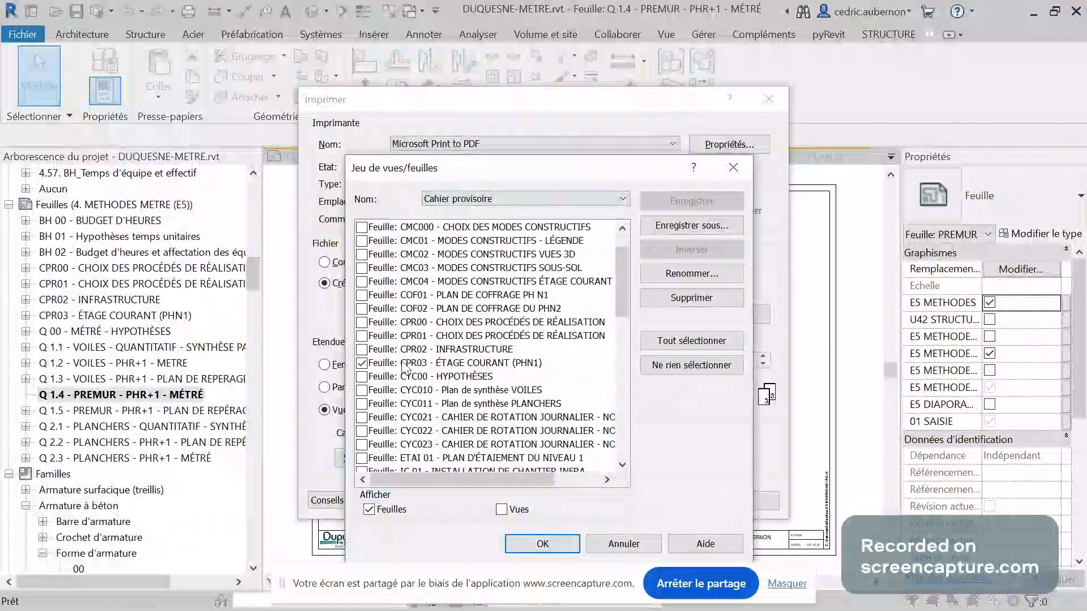
{"action": "scroll", "coordinate": [508, 382], "scroll_direction": "down", "scroll_amount": 3}
{"action": "scroll", "coordinate": [507, 382], "scroll_direction": "down", "scroll_amount": 4}
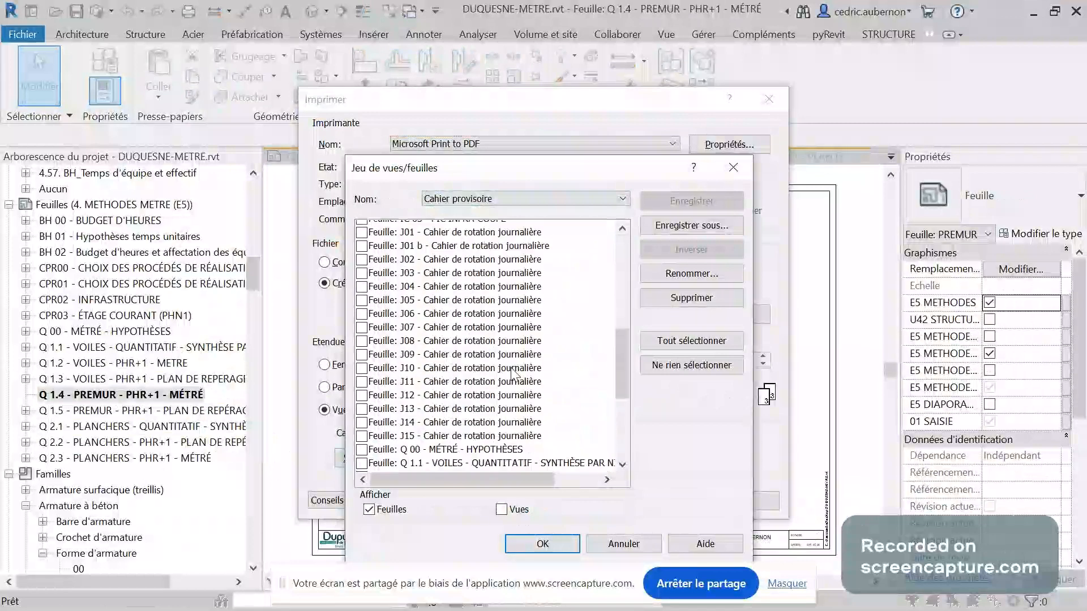
{"action": "scroll", "coordinate": [512, 374], "scroll_direction": "down", "scroll_amount": 5}
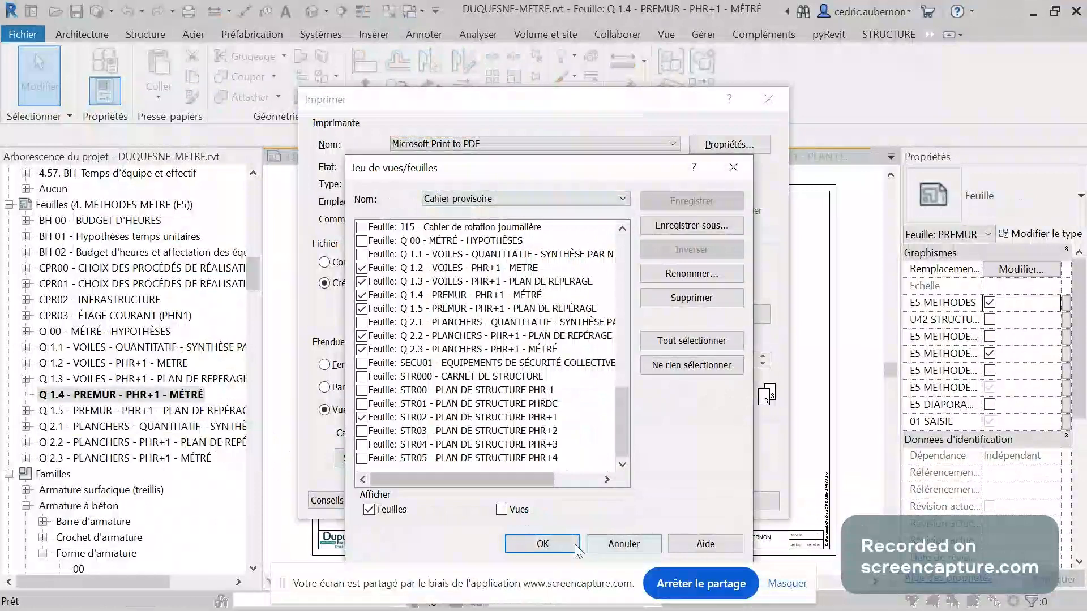
{"action": "left_click", "coordinate": [542, 544]}
{"action": "left_click", "coordinate": [661, 501]}
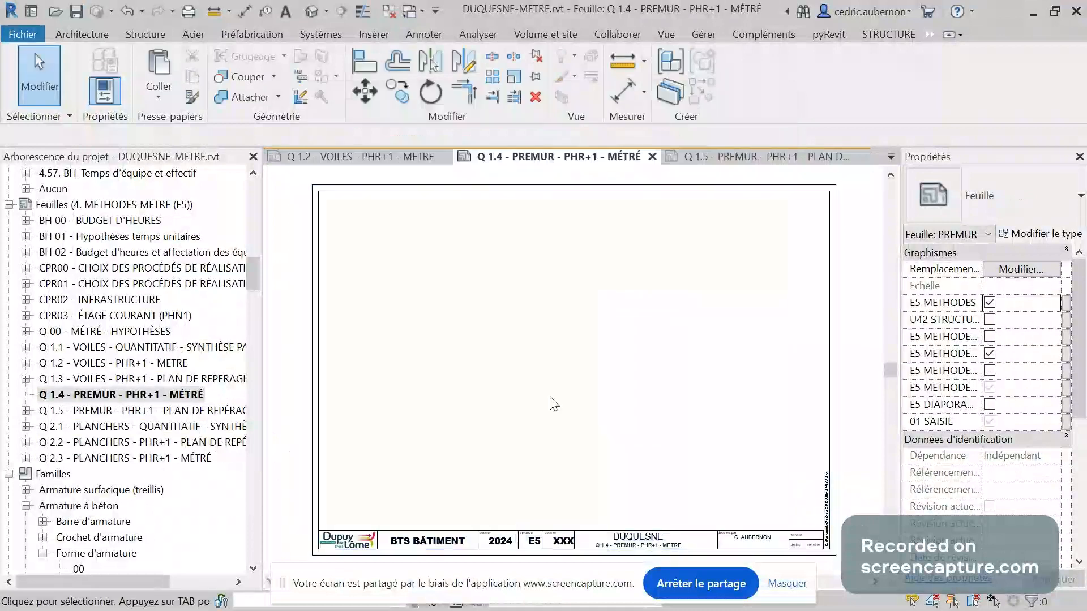
Step: Switch from Revit to another open window
{"action": "scroll", "coordinate": [700, 306], "scroll_direction": "down", "scroll_amount": 2}
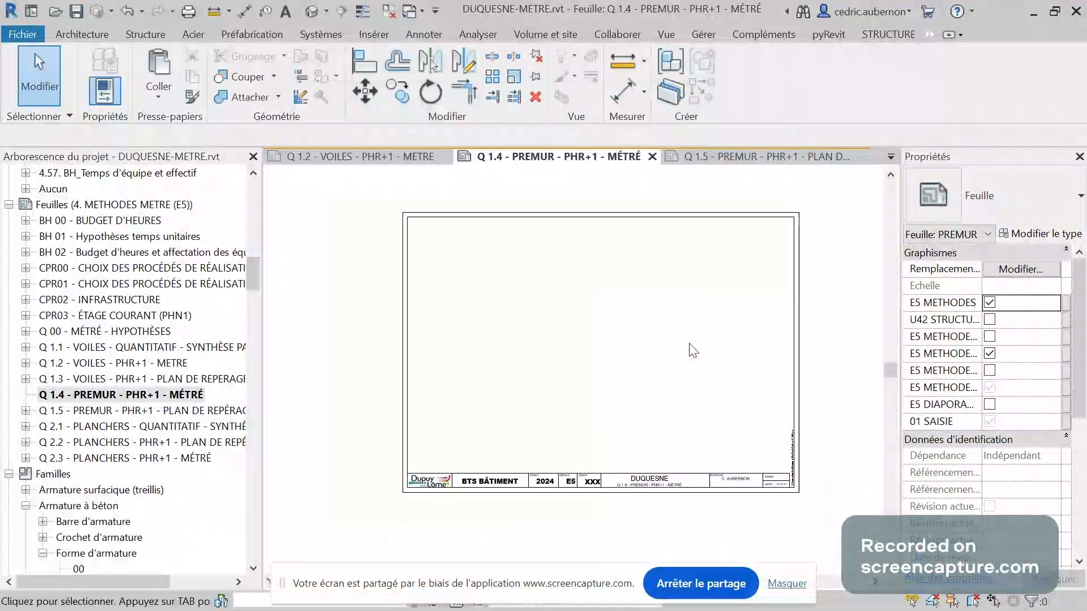
{"action": "key", "text": "alt+Tab"}
{"action": "key", "text": "alt+Tab"}
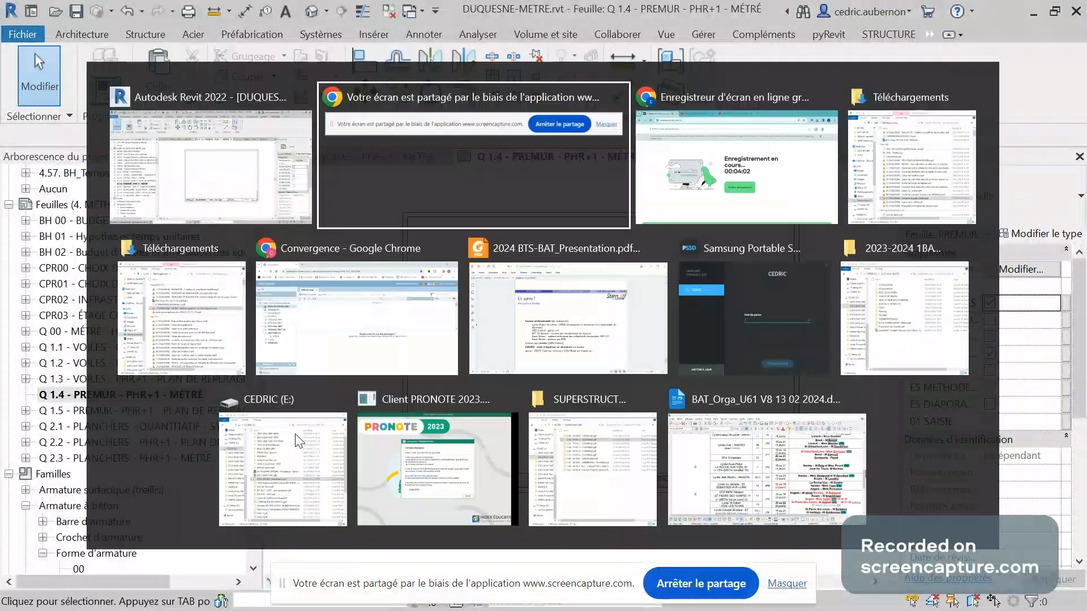